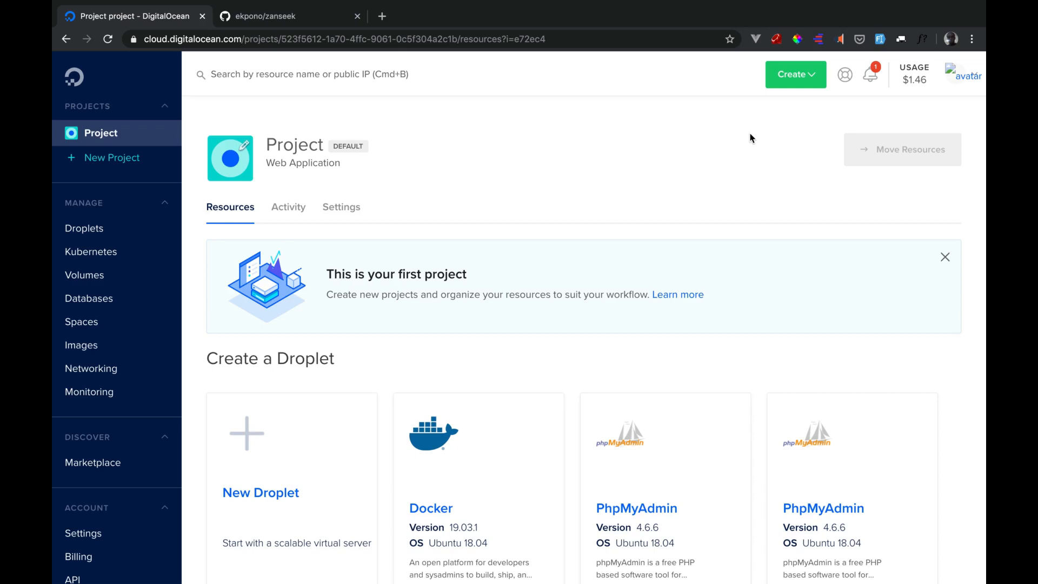
- Start a new droplet with Ubuntu 18.04.3 x64 on the $5/mo Standard plan (1 GB, 1 CPU)
{"action": "scroll", "coordinate": [435, 367], "scroll_direction": "down", "scroll_amount": 1}
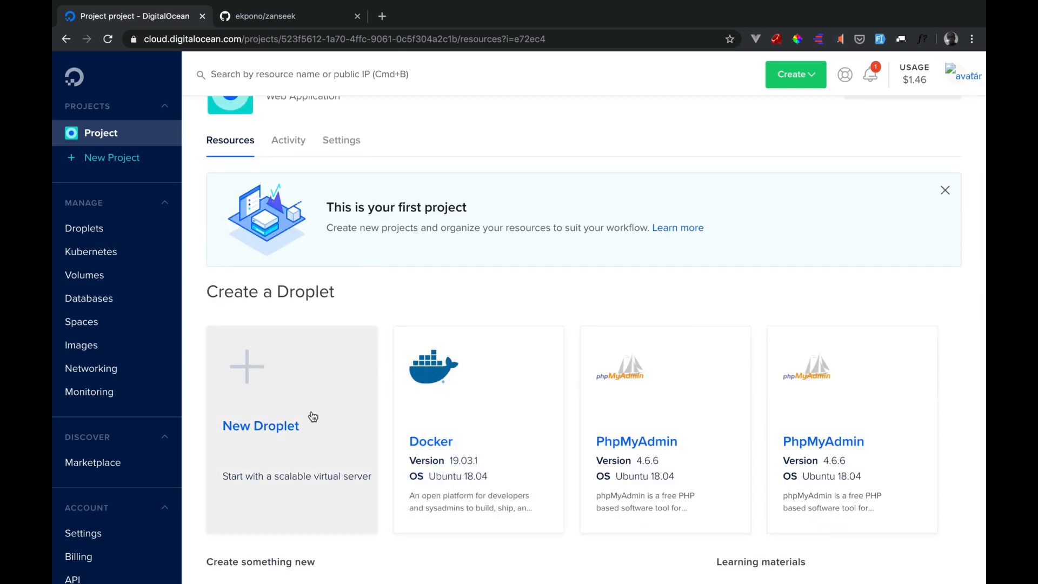
{"action": "left_click", "coordinate": [312, 415]}
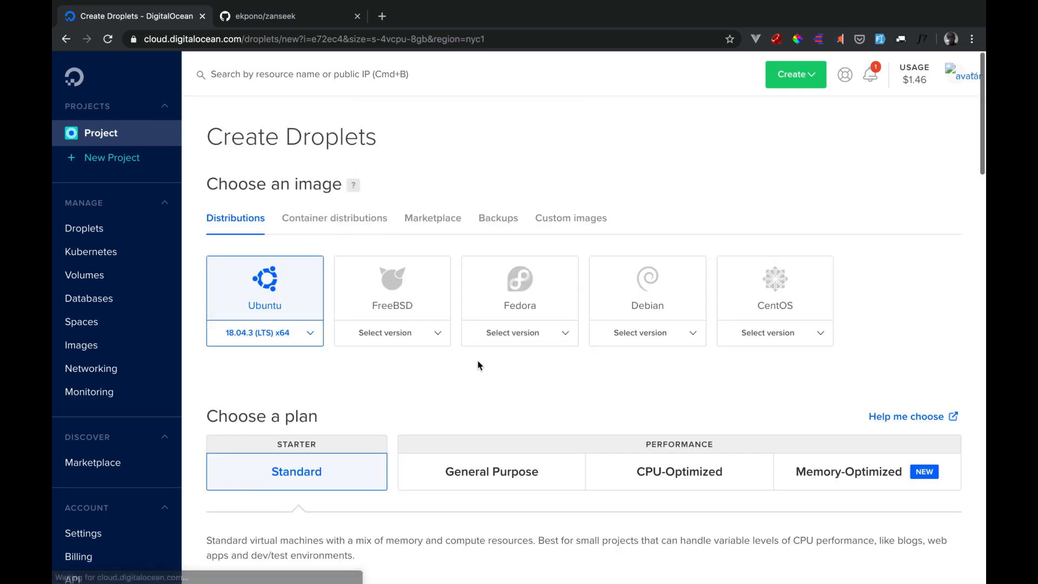
{"action": "scroll", "coordinate": [470, 357], "scroll_direction": "down", "scroll_amount": 1}
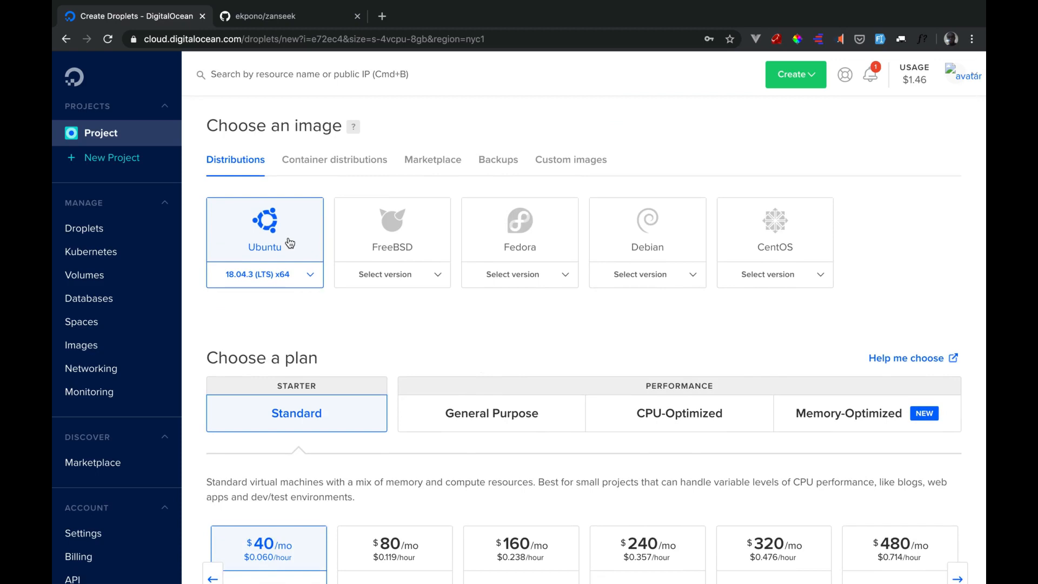
{"action": "scroll", "coordinate": [290, 243], "scroll_direction": "down", "scroll_amount": 4}
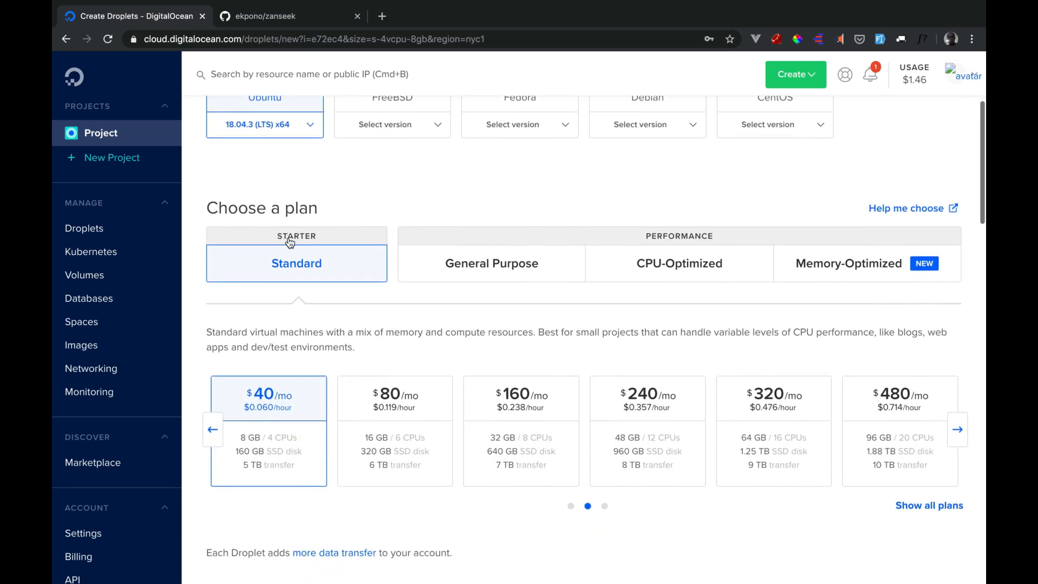
{"action": "left_click", "coordinate": [213, 340]}
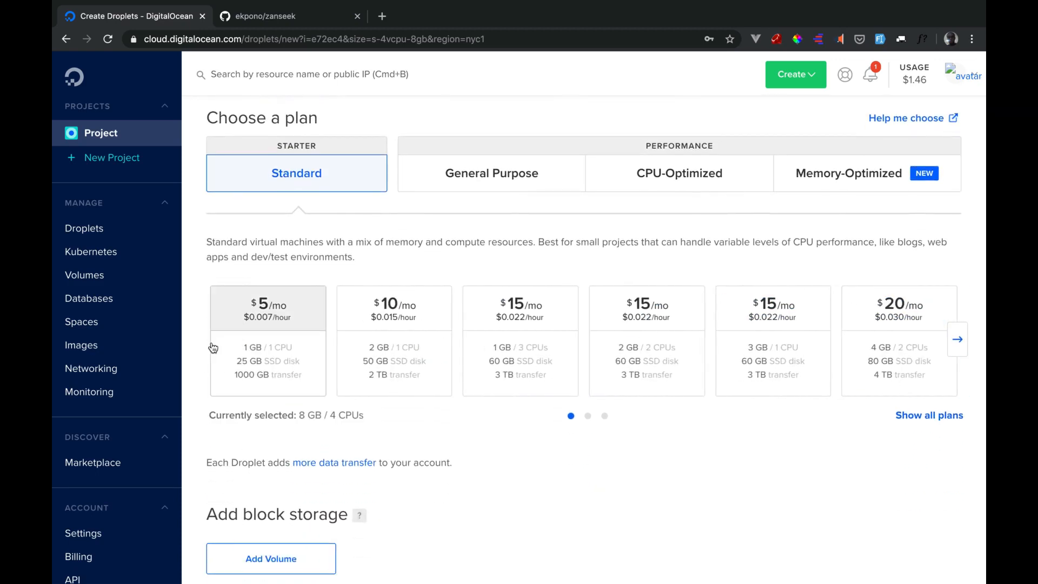
{"action": "left_click", "coordinate": [260, 344]}
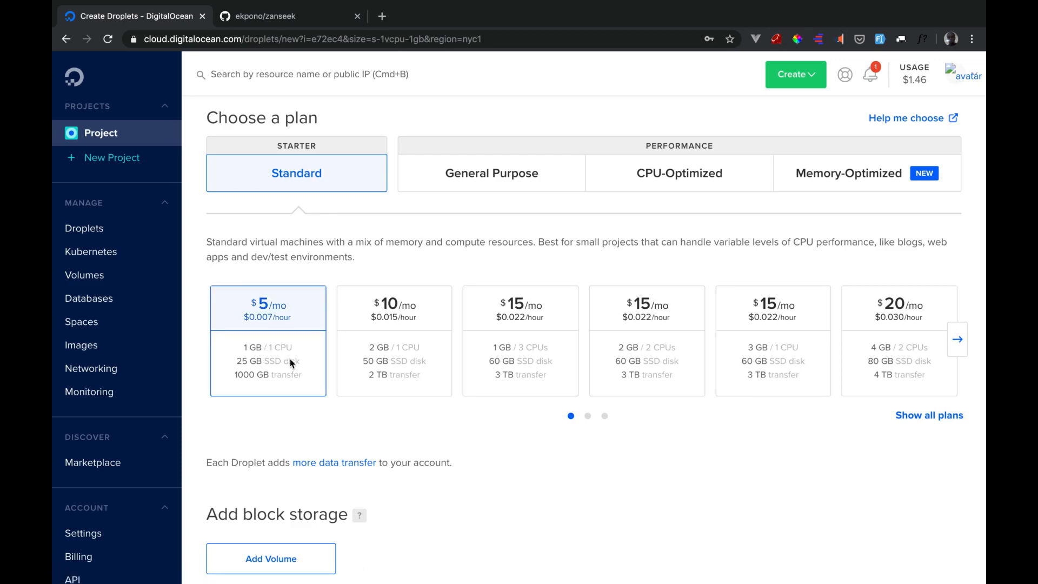
{"action": "scroll", "coordinate": [290, 358], "scroll_direction": "down", "scroll_amount": 4}
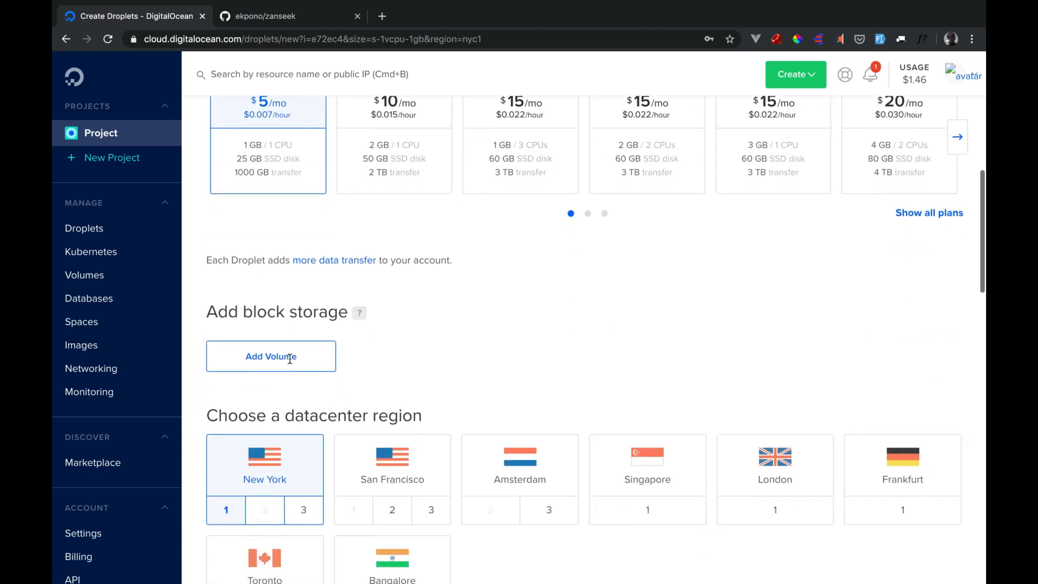
- Pick the London region and the default-lon1 VPC network, and enable IPv6
{"action": "scroll", "coordinate": [290, 359], "scroll_direction": "down", "scroll_amount": 4}
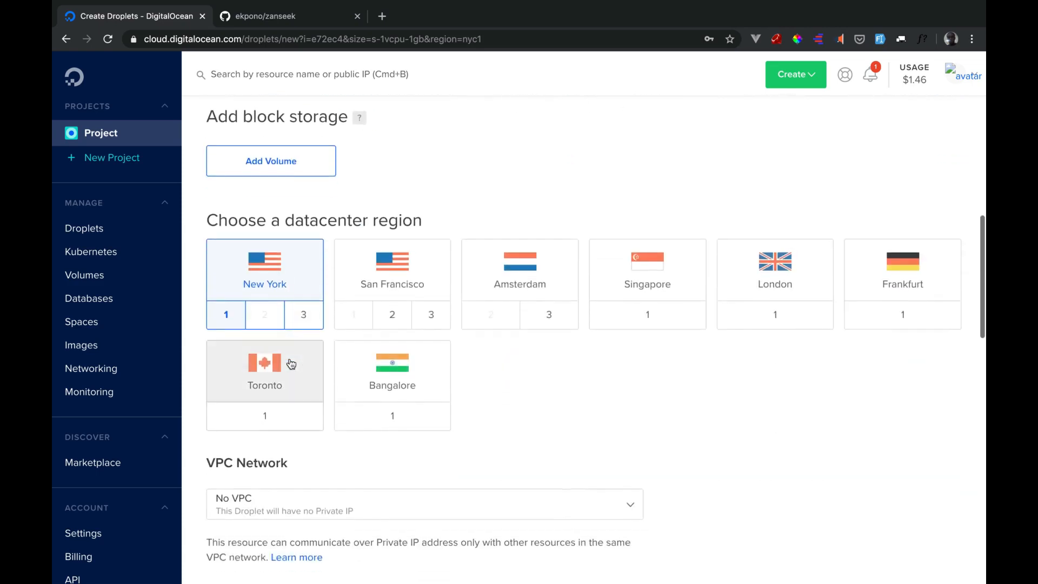
{"action": "scroll", "coordinate": [281, 332], "scroll_direction": "down", "scroll_amount": 1}
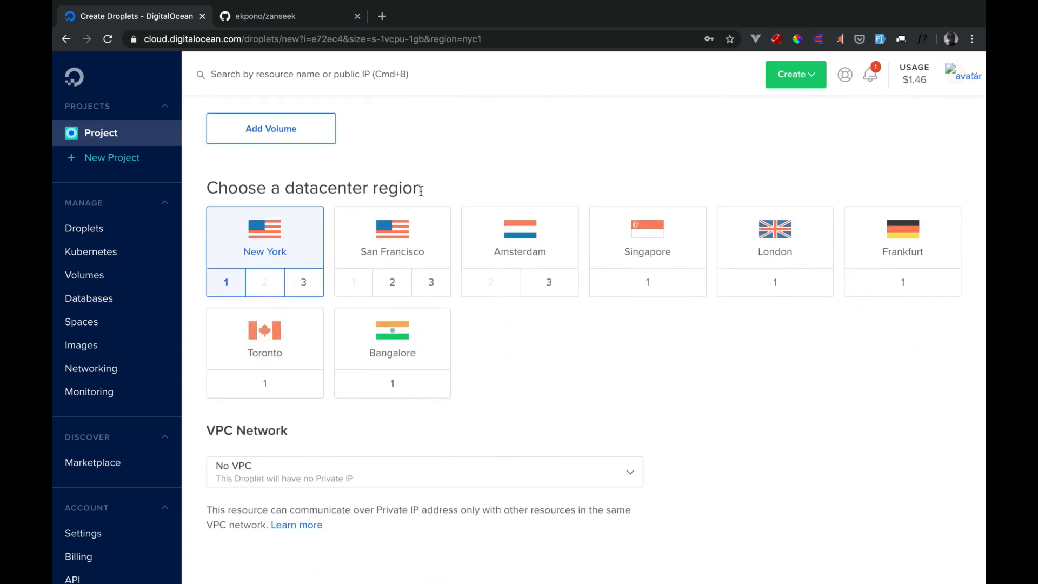
{"action": "left_click", "coordinate": [775, 252]}
{"action": "scroll", "coordinate": [808, 257], "scroll_direction": "down", "scroll_amount": 4}
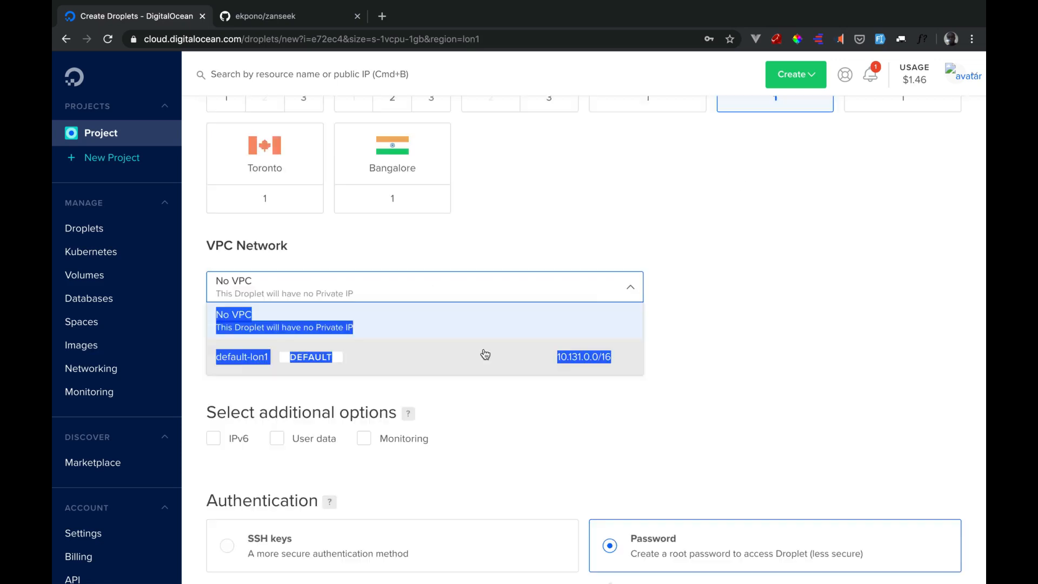
{"action": "left_click", "coordinate": [635, 287]}
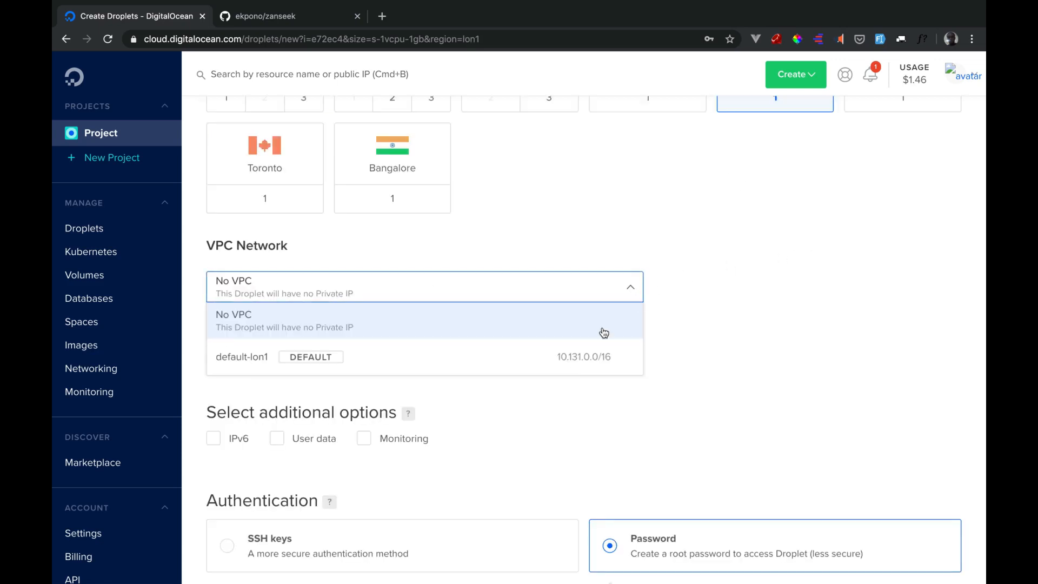
{"action": "left_click", "coordinate": [572, 365]}
{"action": "scroll", "coordinate": [572, 376], "scroll_direction": "down", "scroll_amount": 4}
{"action": "left_click", "coordinate": [213, 250]}
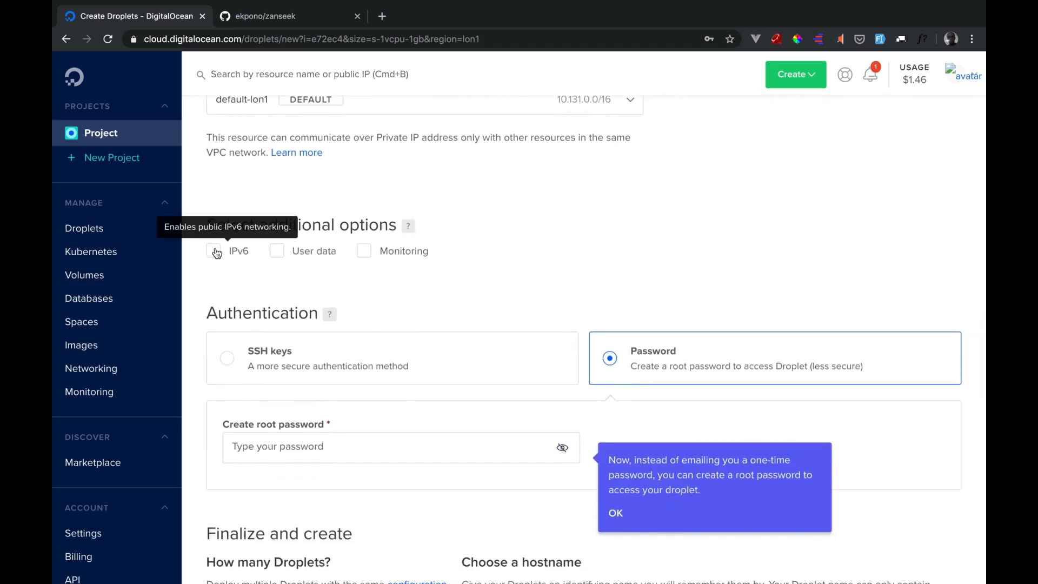
{"action": "scroll", "coordinate": [275, 266], "scroll_direction": "down", "scroll_amount": 3}
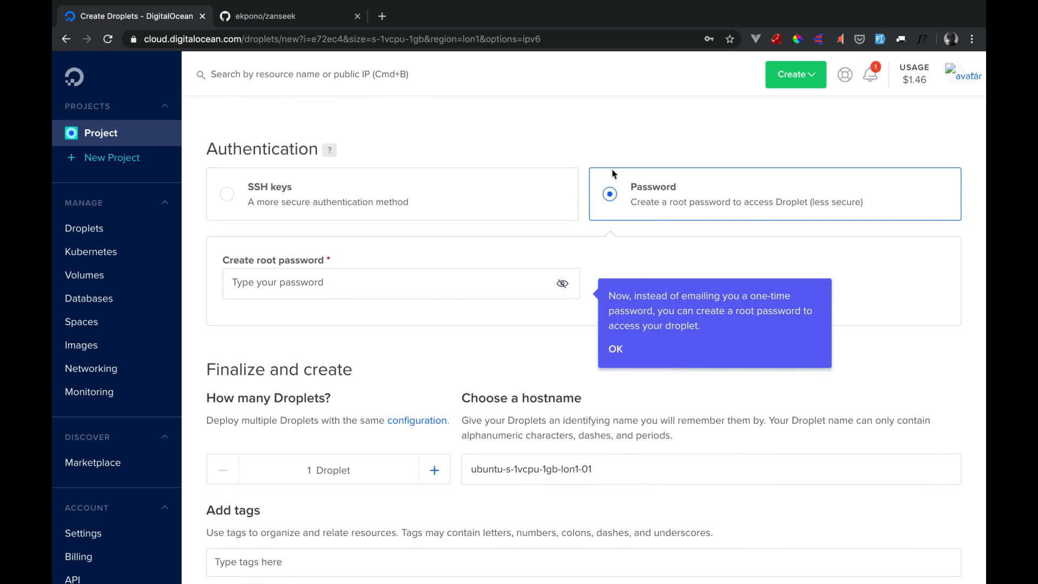
- Try SSH key authentication, then dismiss the add SSH key form
{"action": "double_click", "coordinate": [643, 193]}
{"action": "left_click", "coordinate": [641, 202]}
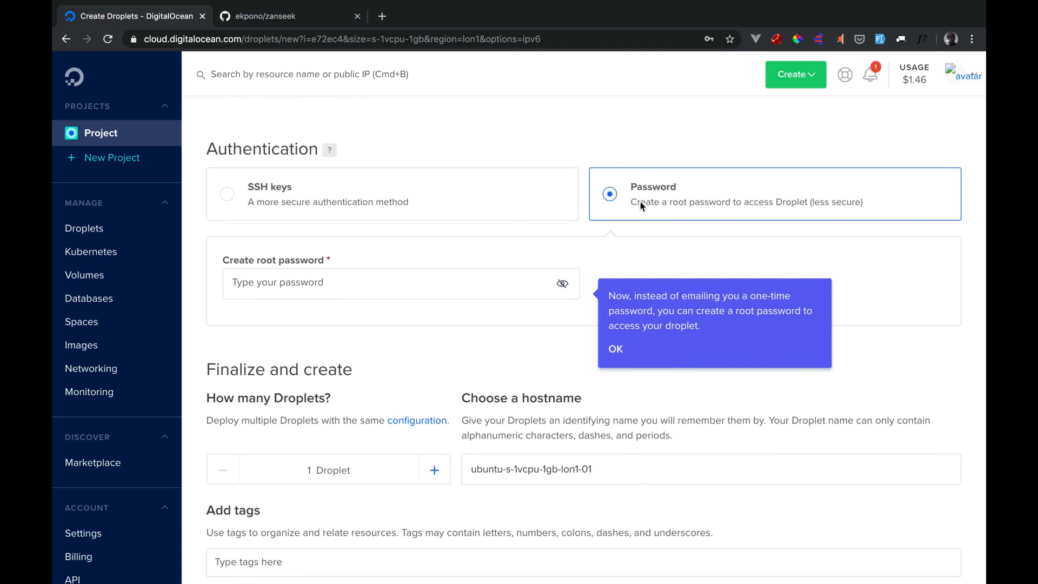
{"action": "left_click", "coordinate": [451, 212]}
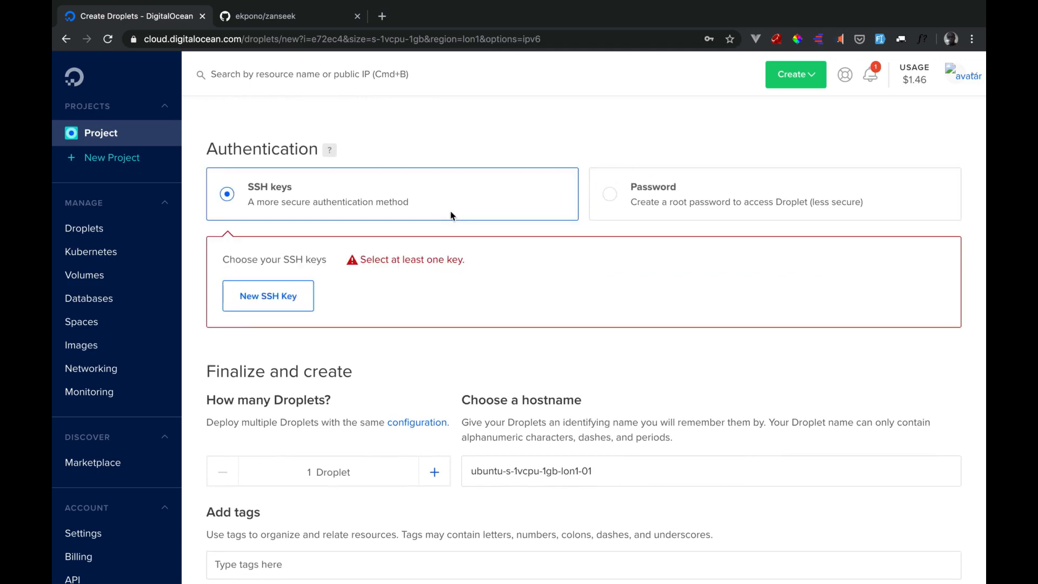
{"action": "left_click", "coordinate": [296, 300]}
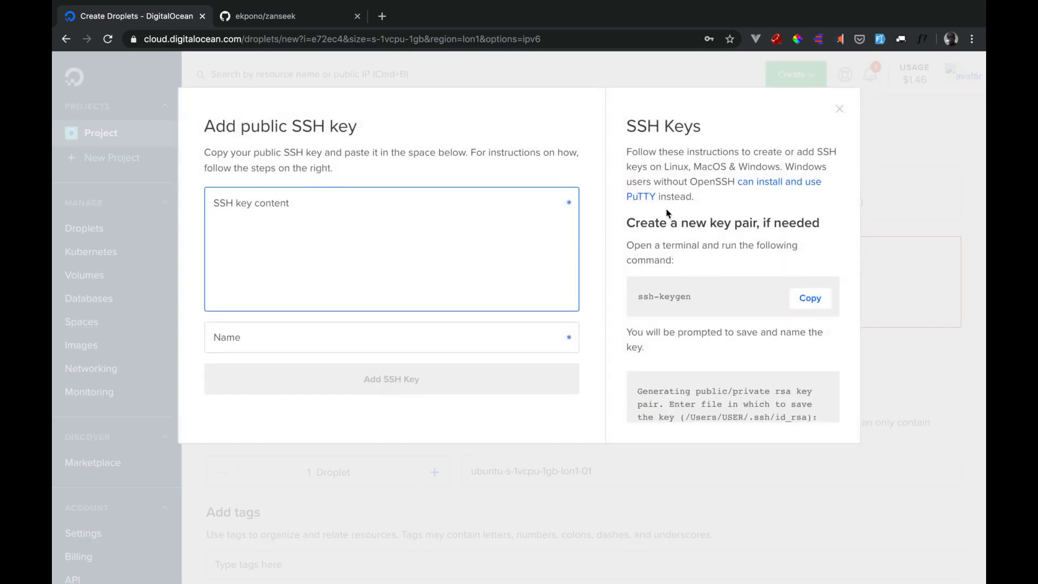
{"action": "key", "text": "Escape"}
- Switch to password authentication and enter the root password, shown as plain text
{"action": "left_click", "coordinate": [630, 191]}
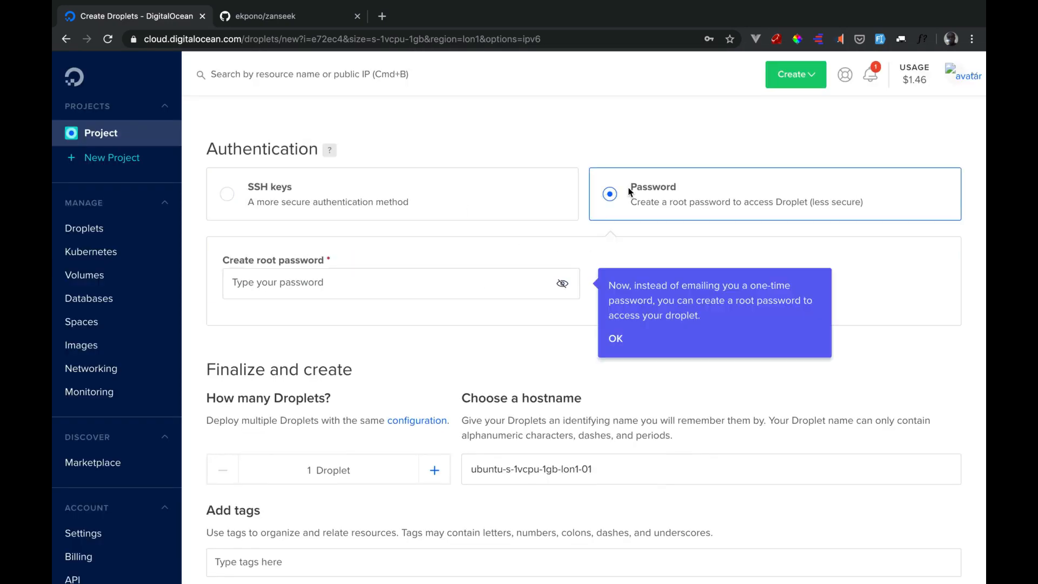
{"action": "left_click", "coordinate": [472, 283]}
{"action": "left_click", "coordinate": [563, 288]}
{"action": "left_click", "coordinate": [469, 292]}
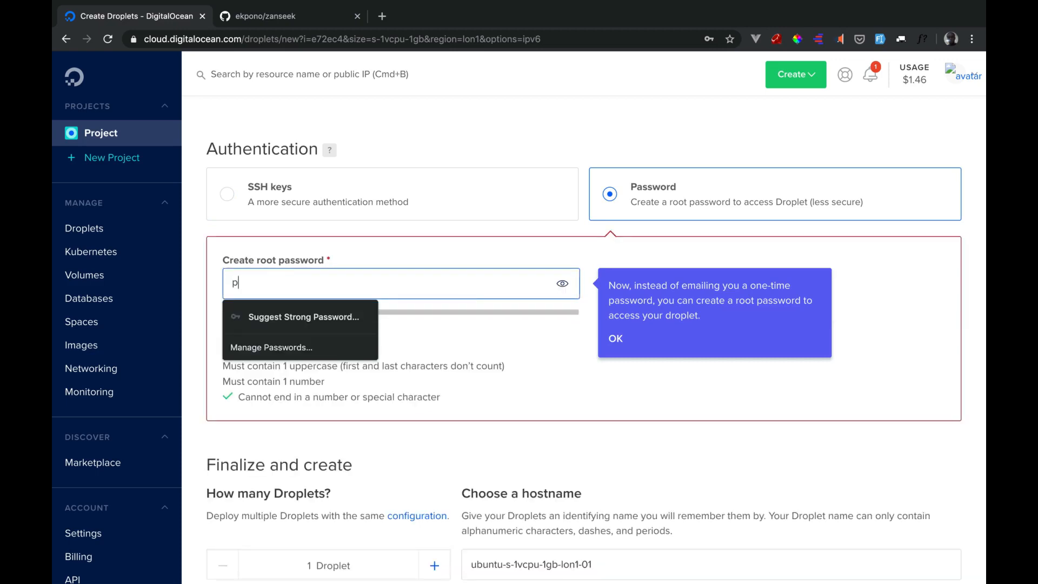
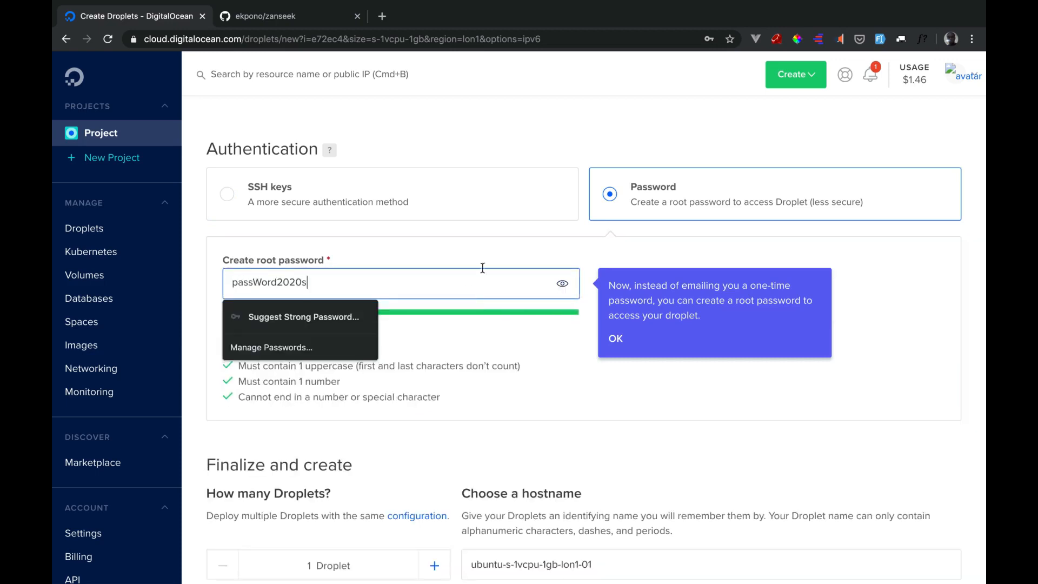
- Keep the default hostname and create the droplet ubuntu-s-1vcpu-1gb-lon1-01
{"action": "scroll", "coordinate": [511, 233], "scroll_direction": "down", "scroll_amount": 2}
{"action": "scroll", "coordinate": [511, 232], "scroll_direction": "down", "scroll_amount": 2}
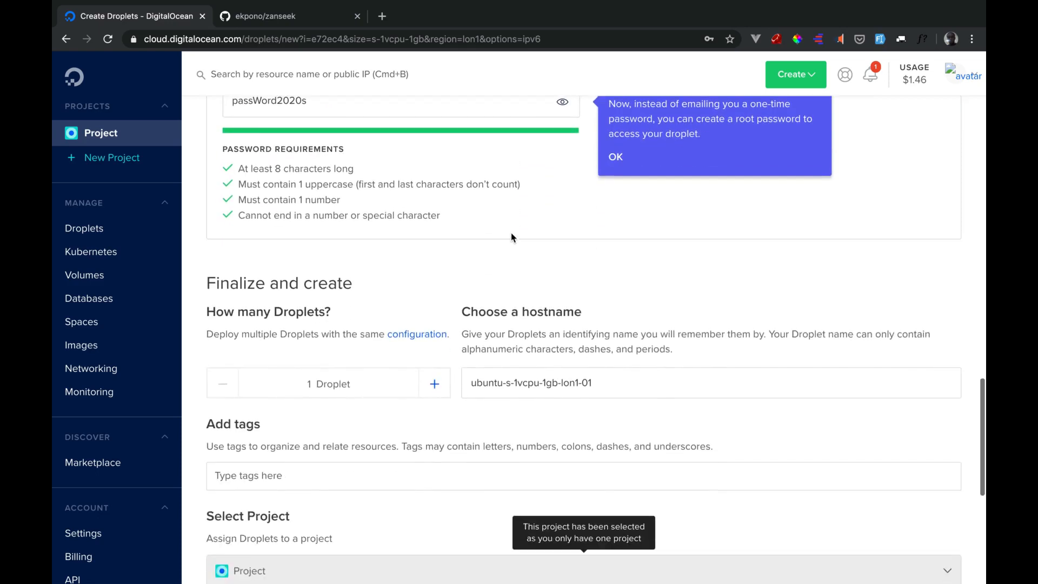
{"action": "scroll", "coordinate": [482, 283], "scroll_direction": "down", "scroll_amount": 2}
{"action": "left_click", "coordinate": [534, 279]}
{"action": "triple_click", "coordinate": [534, 279]}
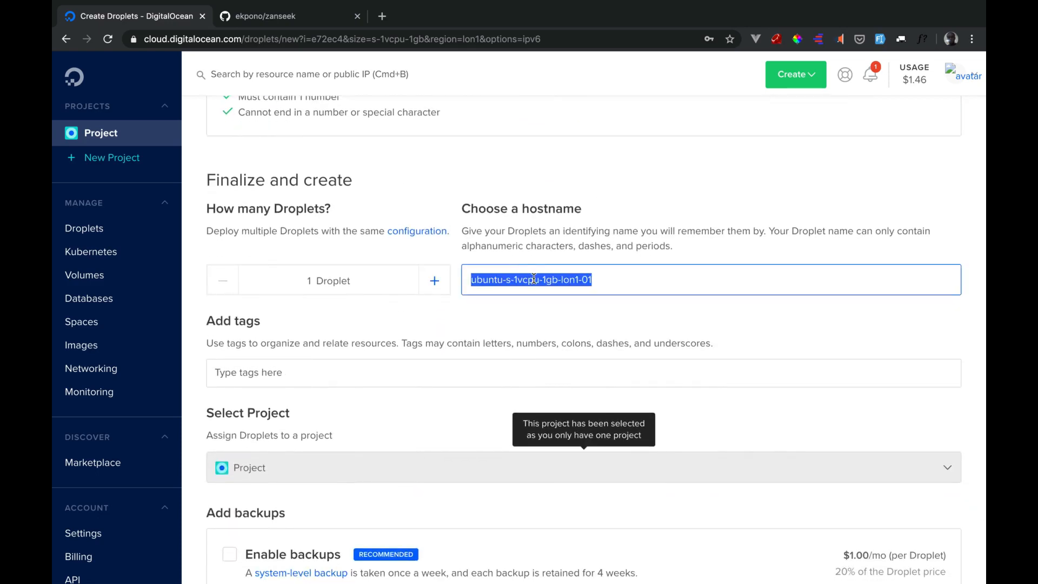
{"action": "scroll", "coordinate": [534, 279], "scroll_direction": "down", "scroll_amount": 3}
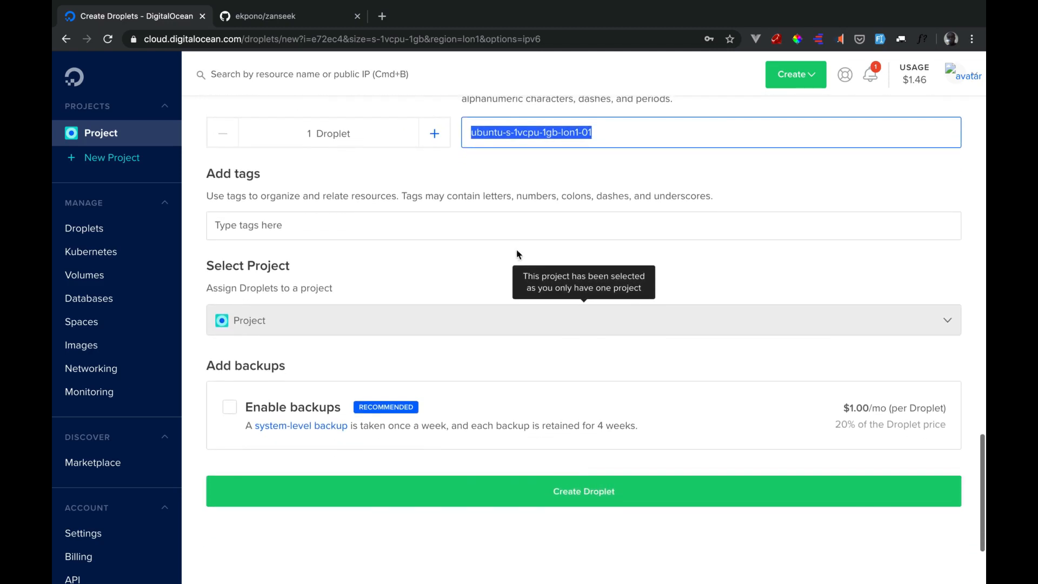
{"action": "key", "text": "Return"}
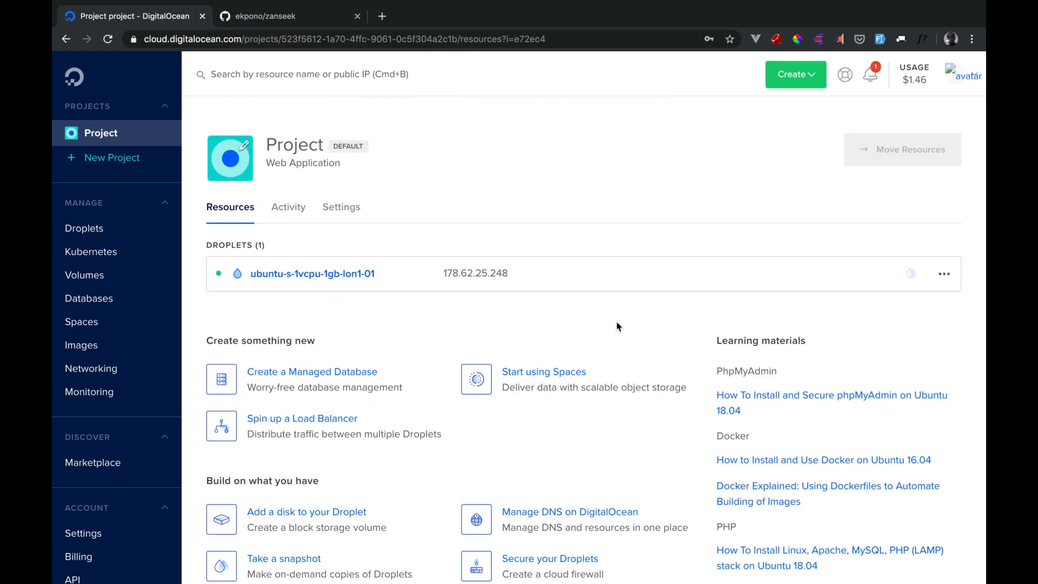
{"action": "mouse_move", "coordinate": [497, 280]}
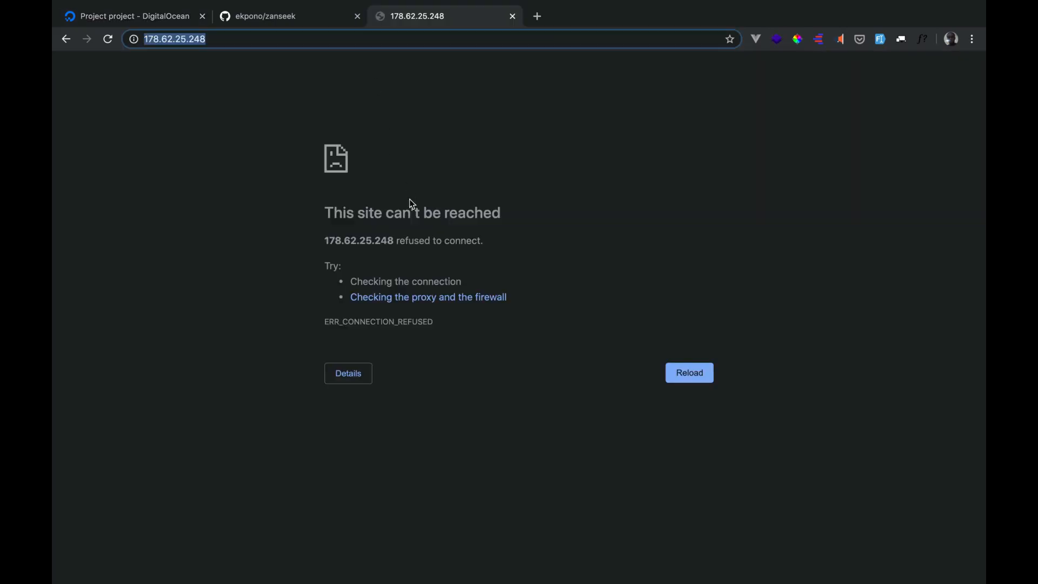
- Highlight the 'site can't be reached' error heading for 178.62.25.248
{"action": "triple_click", "coordinate": [404, 213]}
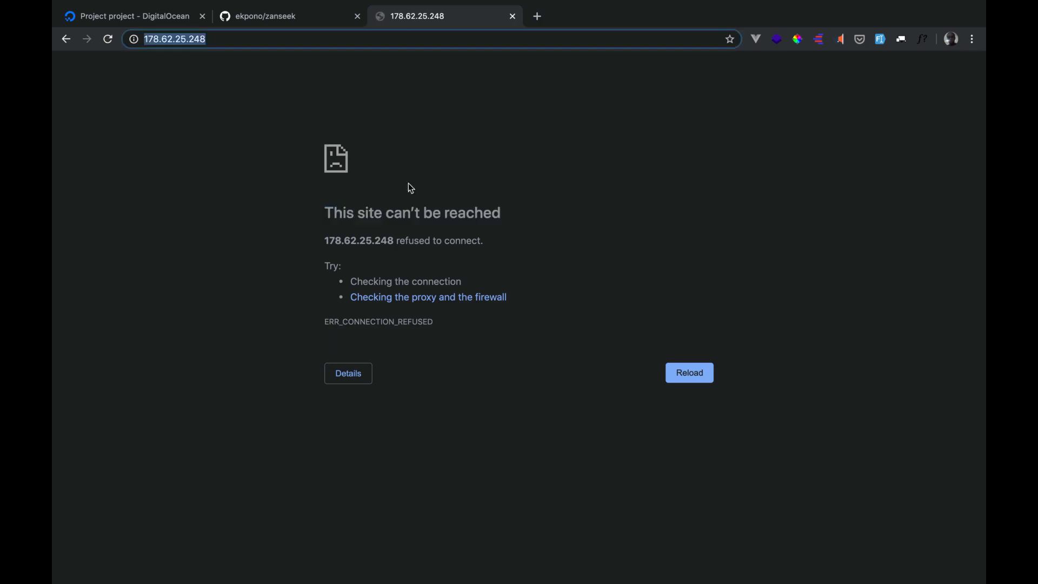
{"action": "triple_click", "coordinate": [404, 213]}
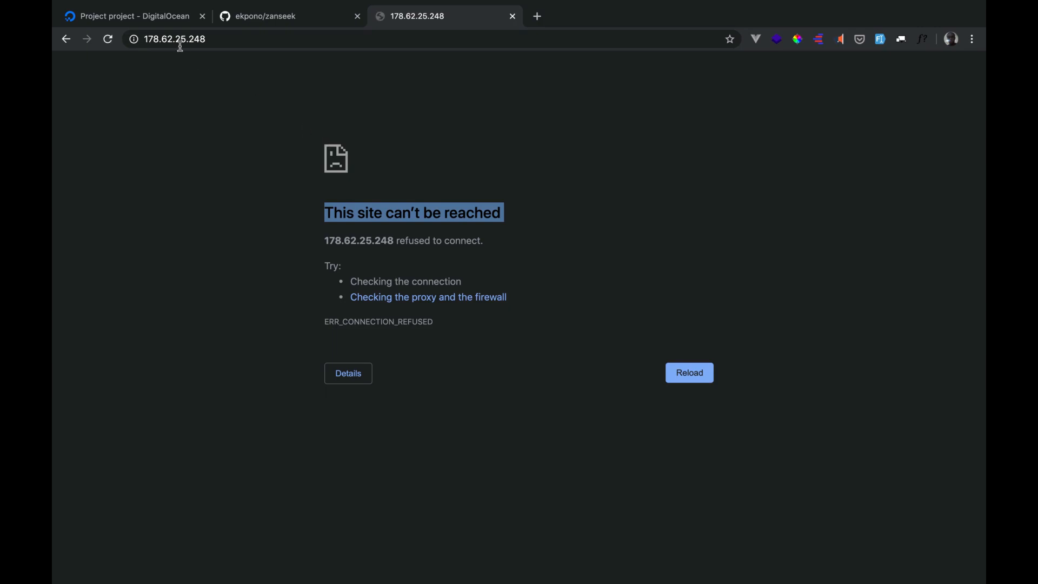
- Open the droplet's web console and log in as root with the password
{"action": "left_click", "coordinate": [144, 22]}
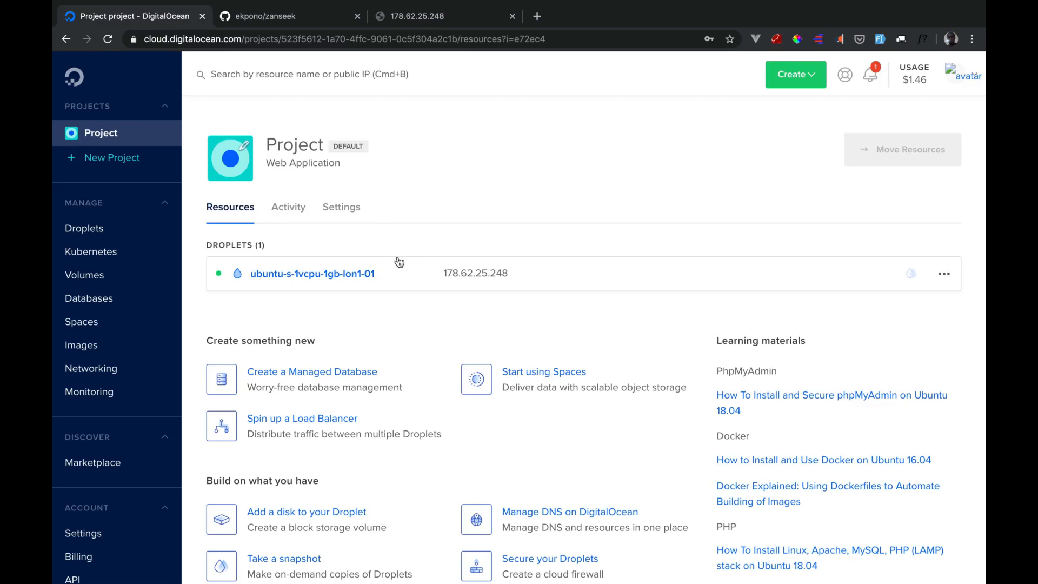
{"action": "left_click", "coordinate": [296, 272]}
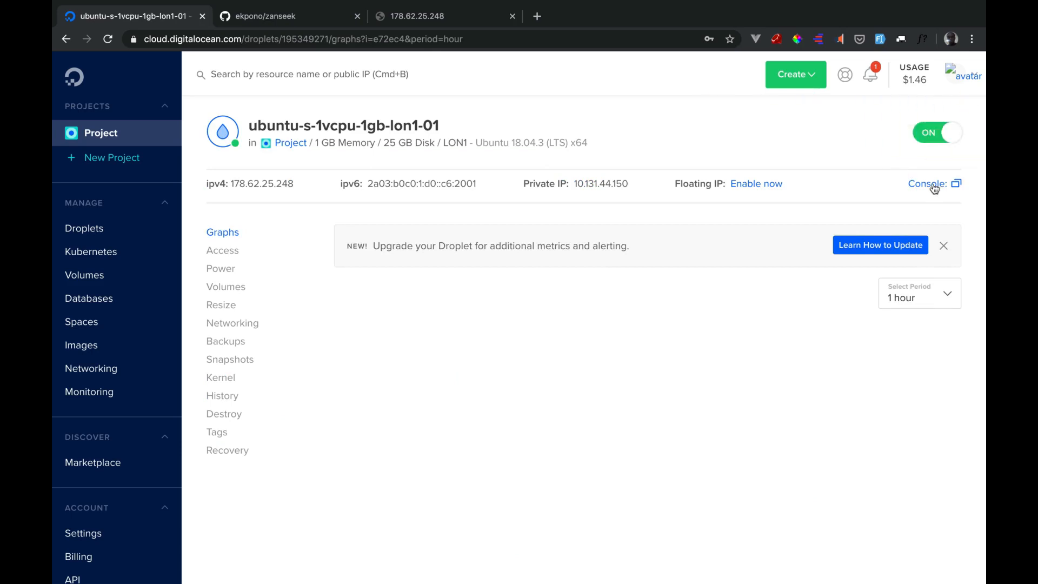
{"action": "left_click", "coordinate": [934, 187]}
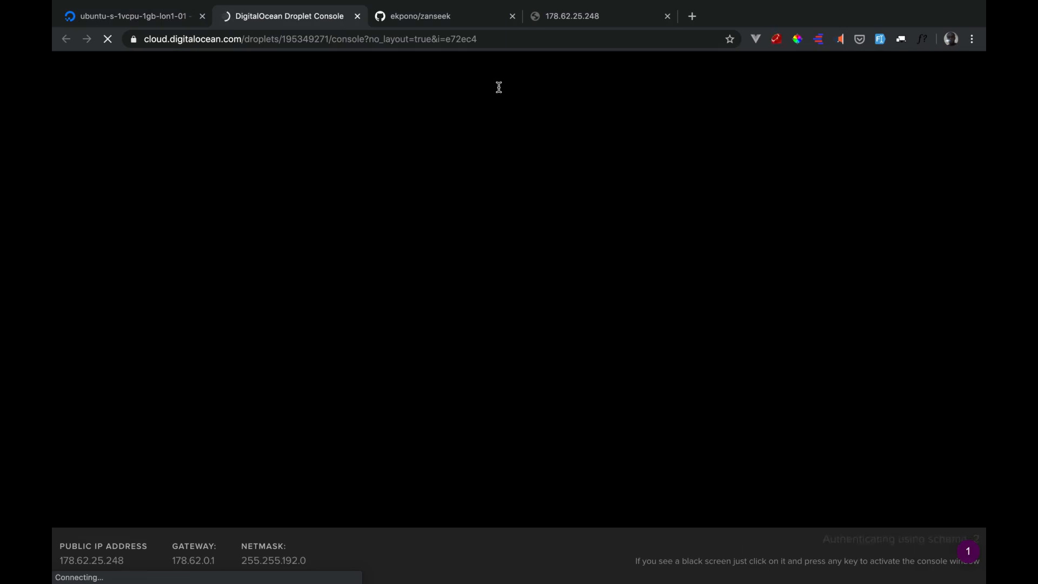
{"action": "left_click", "coordinate": [466, 112]}
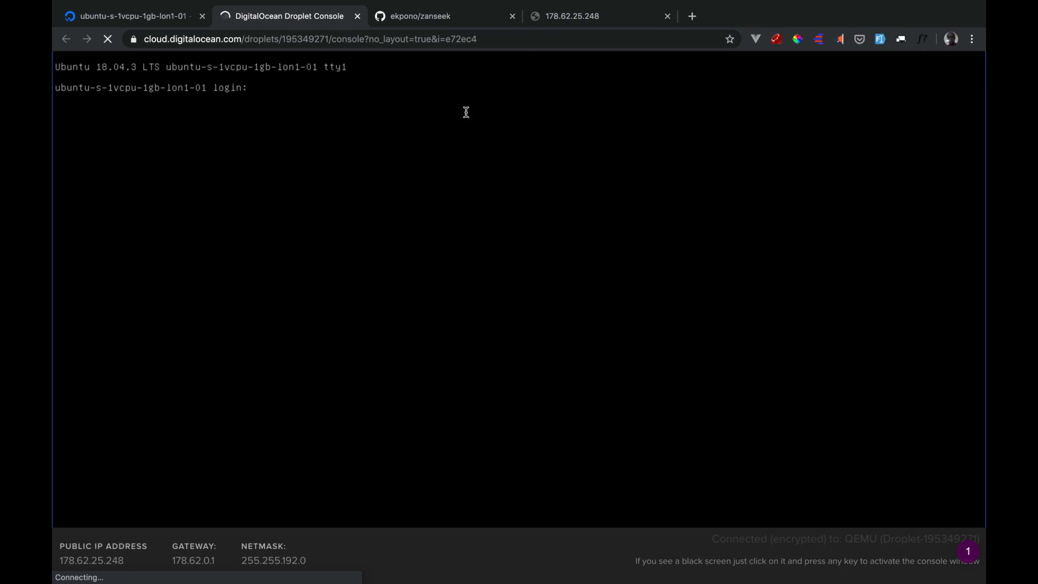
{"action": "type", "text": "root"}
{"action": "key", "text": "Return"}
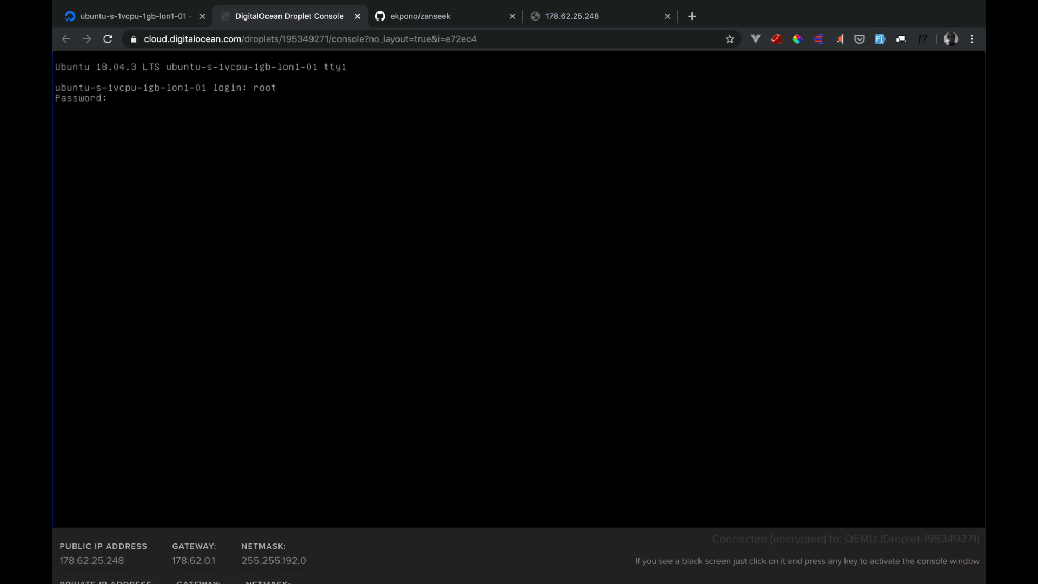
{"action": "key", "text": "Return"}
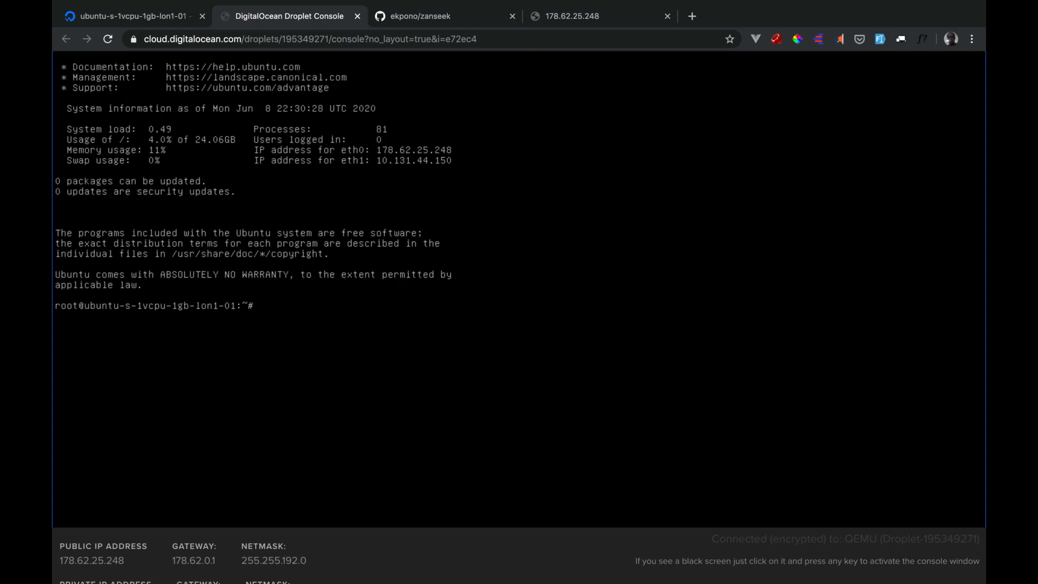
- Run sudo apt-get update, then install nginx with sudo apt-get install -y nginx
{"action": "type", "text": "sudo apt-get update"}
{"action": "key", "text": "Return"}
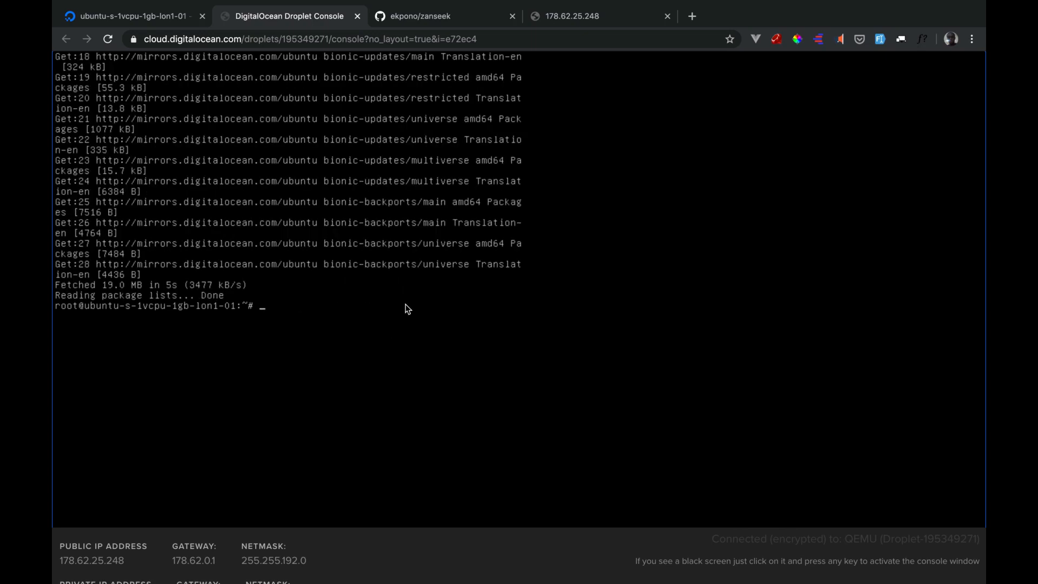
{"action": "type", "text": "sudo apt-get install -y nginx"}
{"action": "key", "text": "Return"}
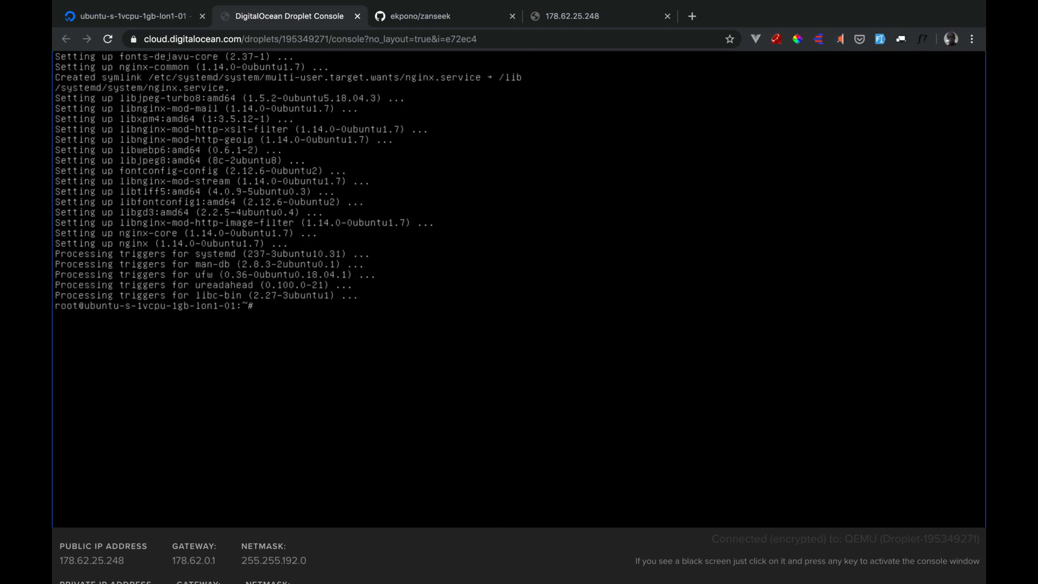
- Reload 178.62.25.248 to show the Welcome to nginx! page, then return to the console
{"action": "left_click", "coordinate": [575, 19]}
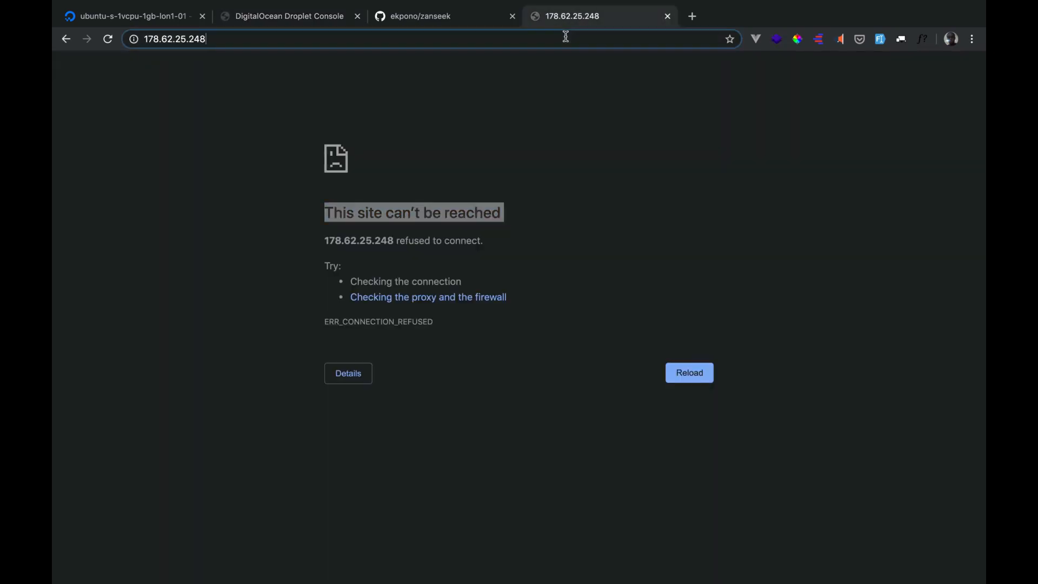
{"action": "left_click", "coordinate": [566, 36]}
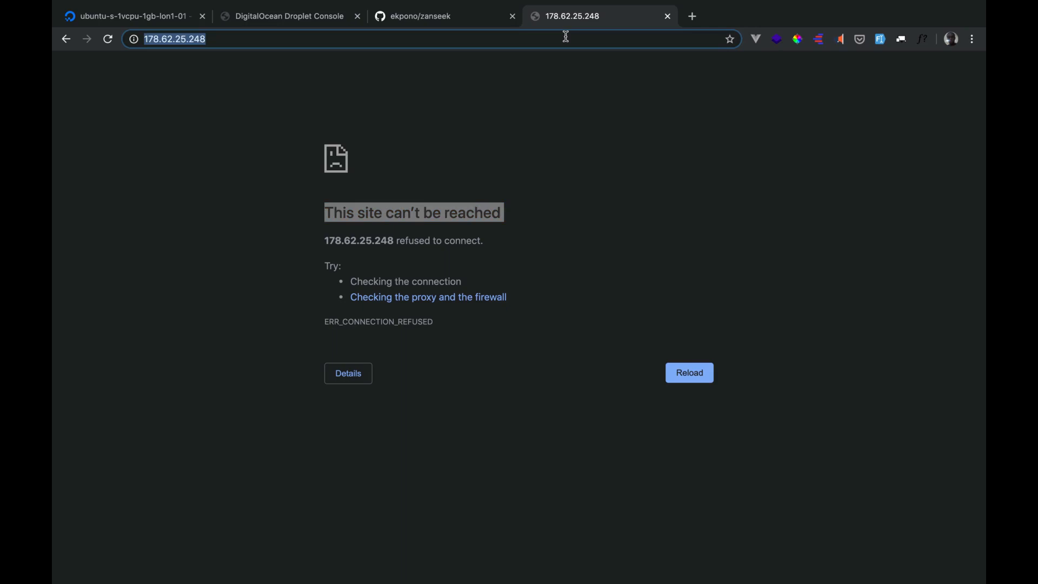
{"action": "key", "text": "Return"}
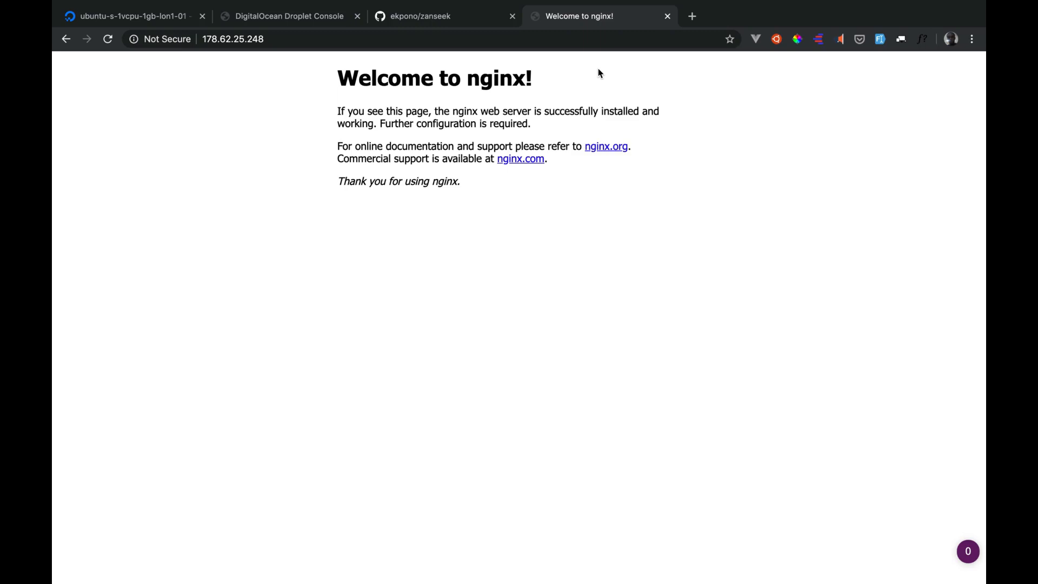
{"action": "left_click", "coordinate": [296, 16]}
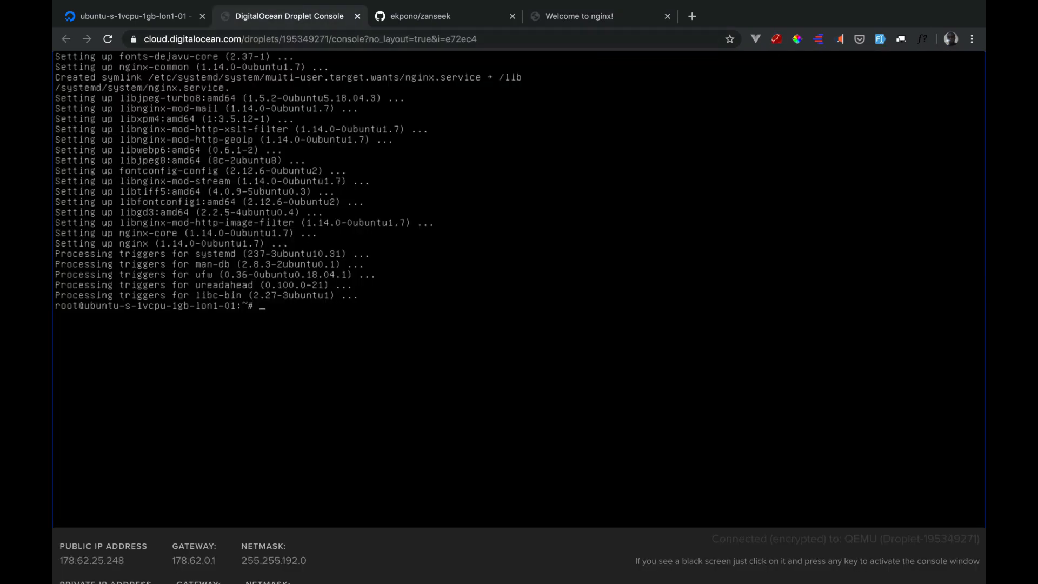
- Start nginx with sudo service nginx start and show the php package details
{"action": "type", "text": "sudo service nginx start"}
{"action": "key", "text": "Return"}
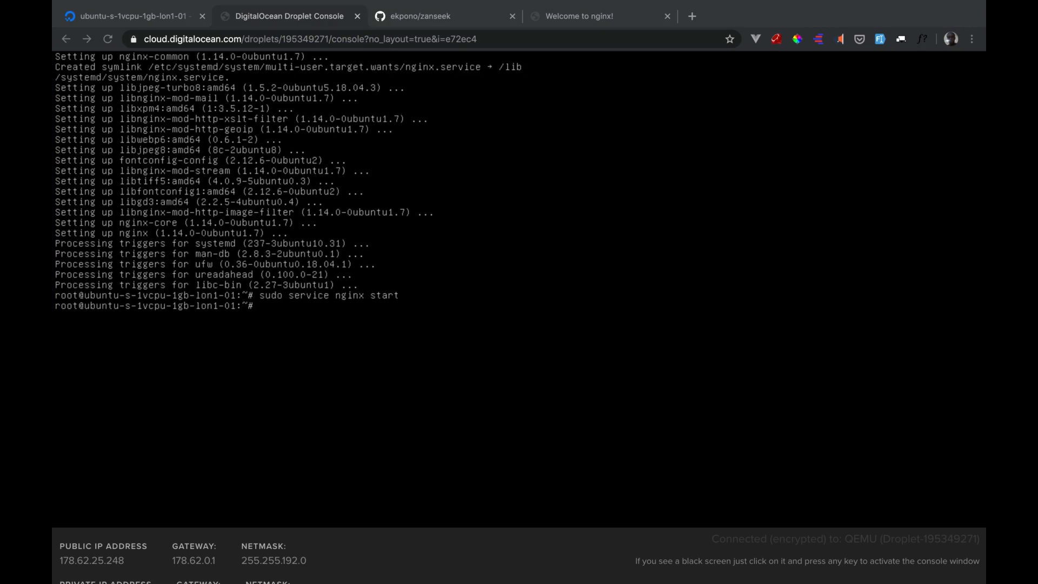
{"action": "left_click", "coordinate": [391, 333]}
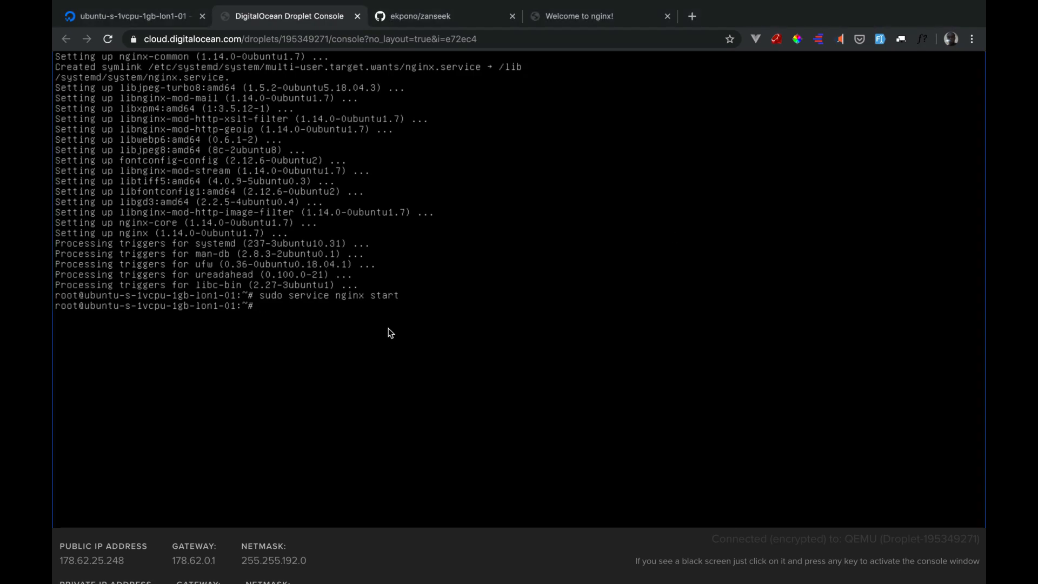
{"action": "type", "text": "sudo apt-cache show php"}
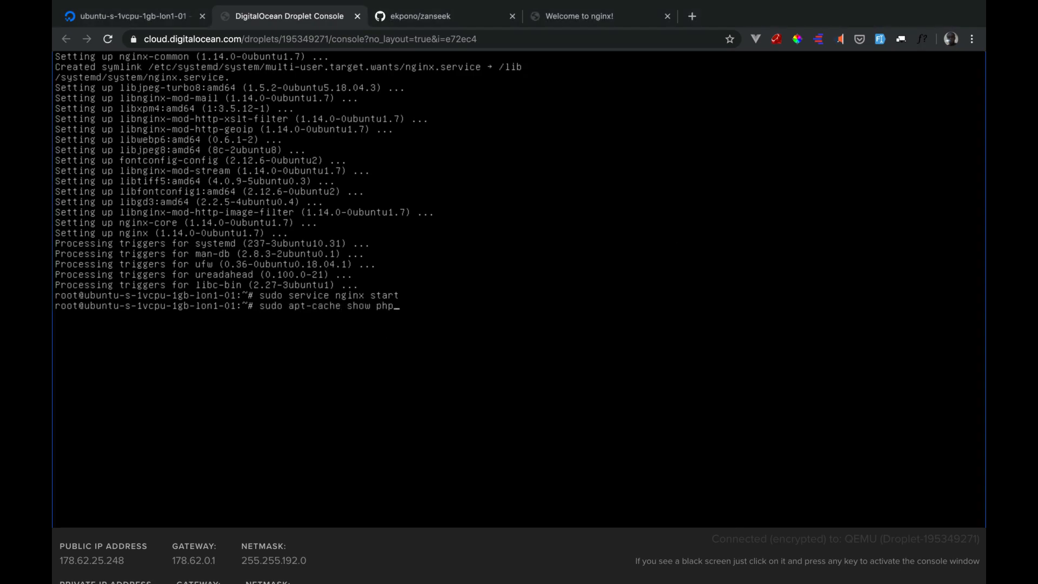
{"action": "key", "text": "Return"}
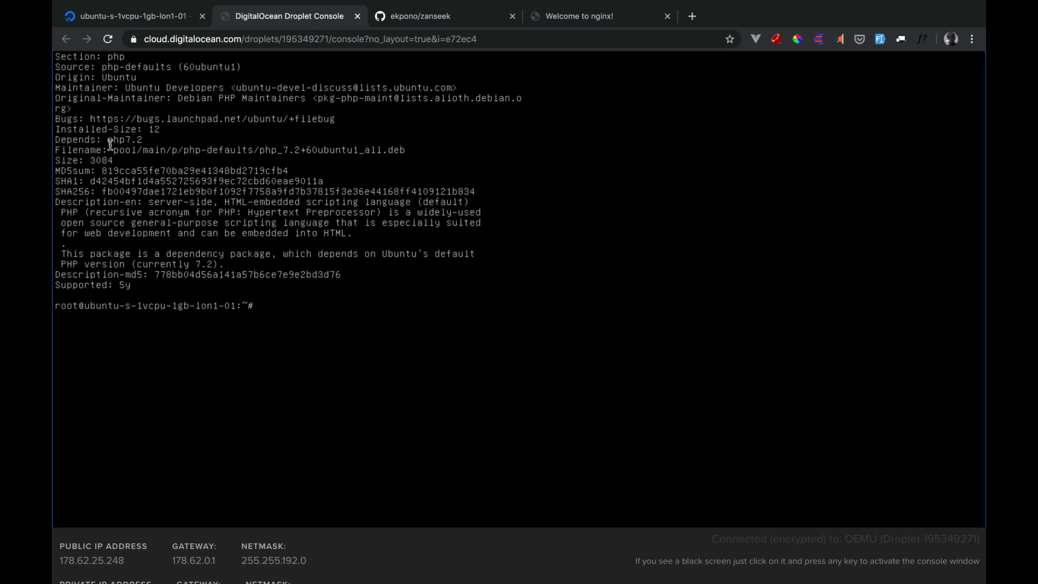
- Run sudo apt update and install the PHP 7.2 packages from the pasted command
{"action": "type", "text": "sudo apt update"}
{"action": "key", "text": "Return"}
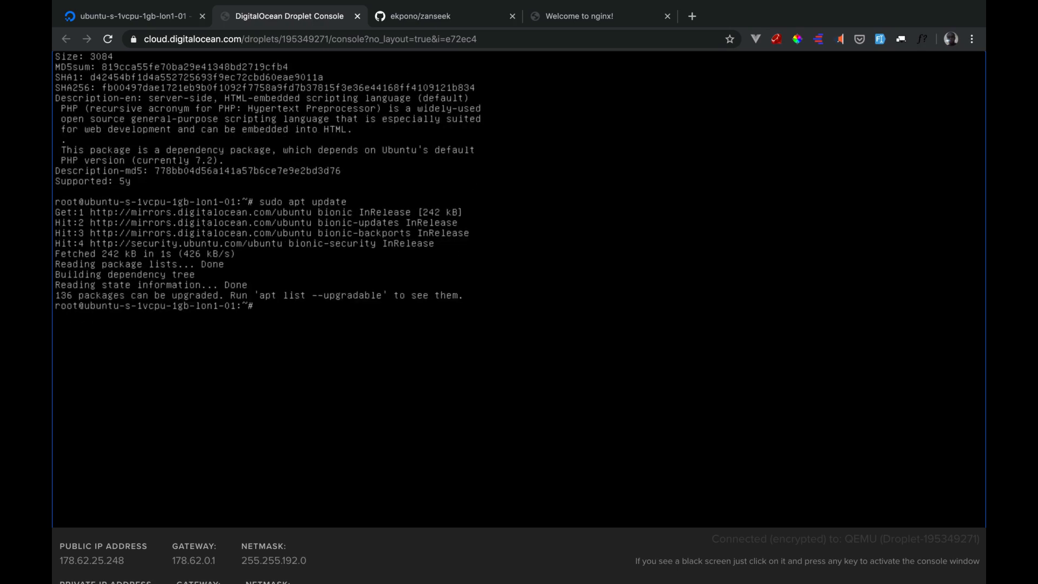
{"action": "type", "text": "sudo apt-get install php7.2-cli php7.2-fpm php7.2-curl php7.2-gd php7.2-mysql php7.2-mbstring zip unzip"}
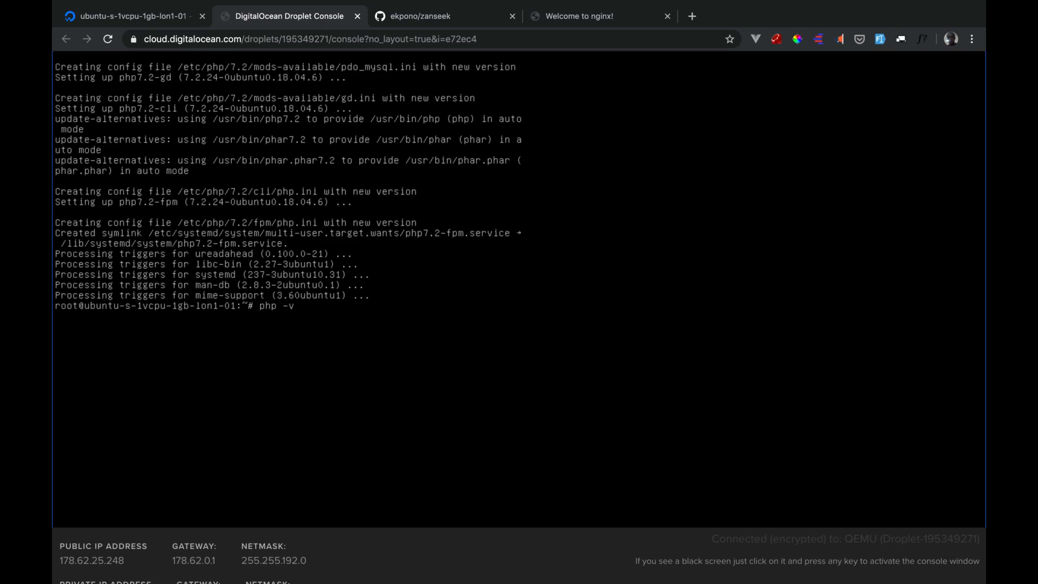
{"action": "key", "text": "Return"}
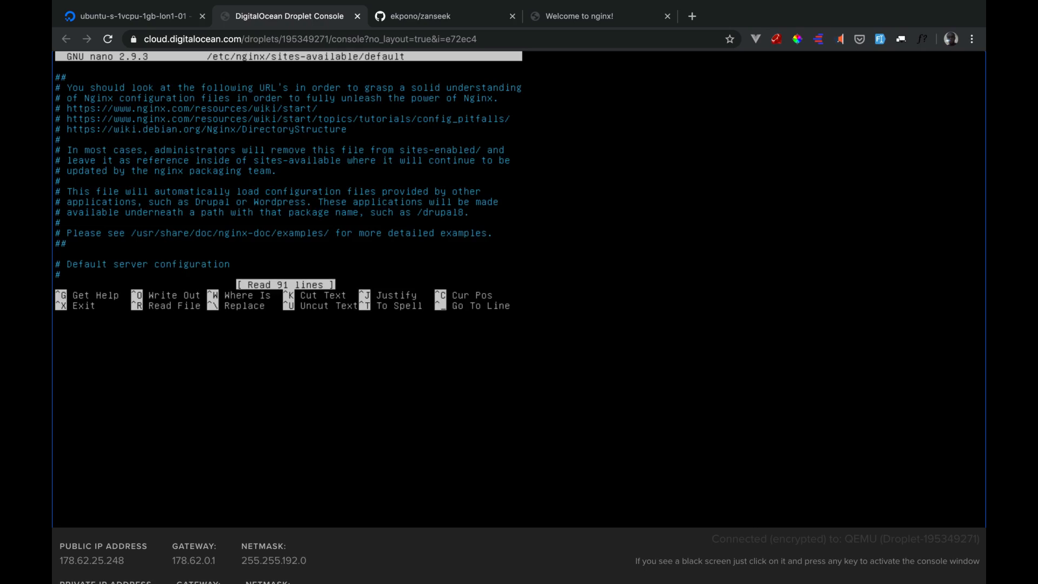
- Enable index.php and the php7.2-fpm PHP block in the nginx default config and save it
{"action": "key", "text": "Down"}
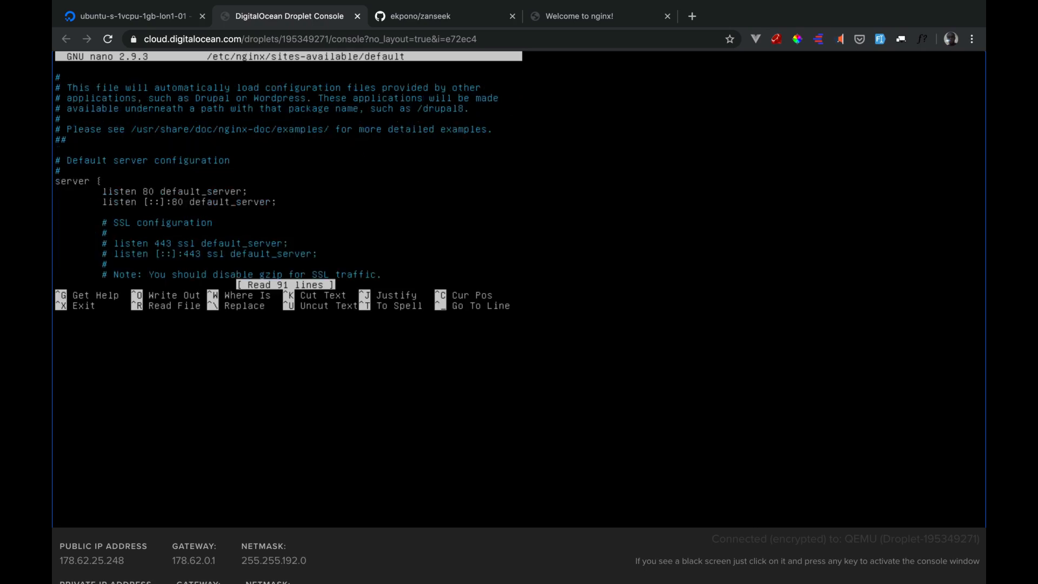
{"action": "key", "text": "Down"}
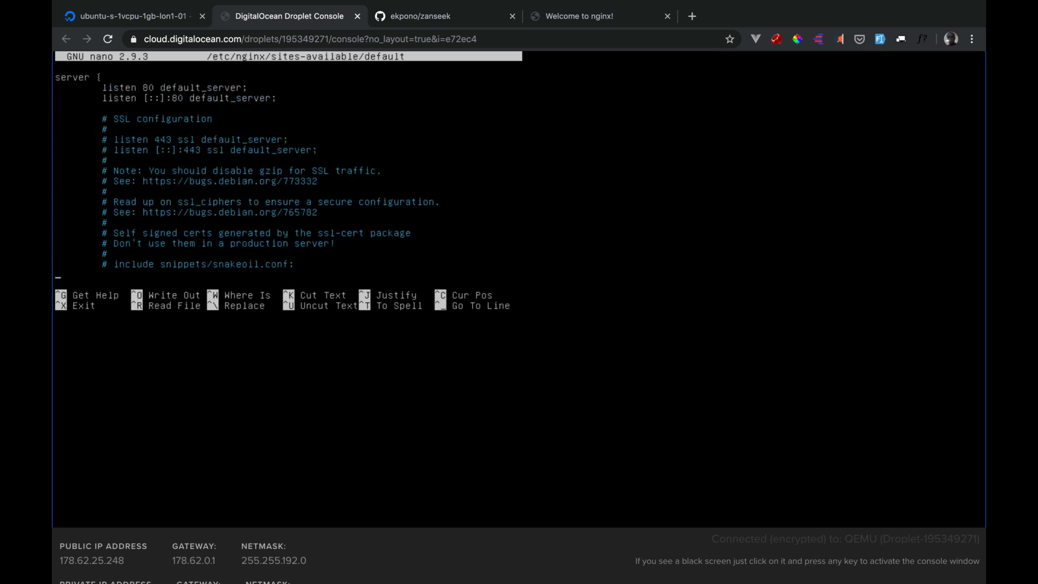
{"action": "key", "text": "Down"}
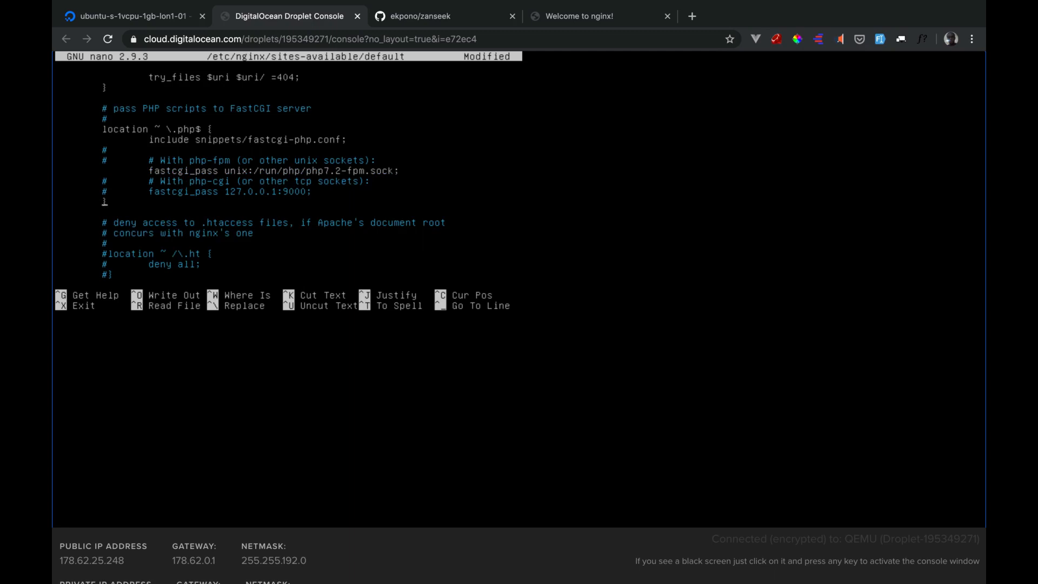
{"action": "key", "text": "ctrl+x"}
{"action": "key", "text": "y"}
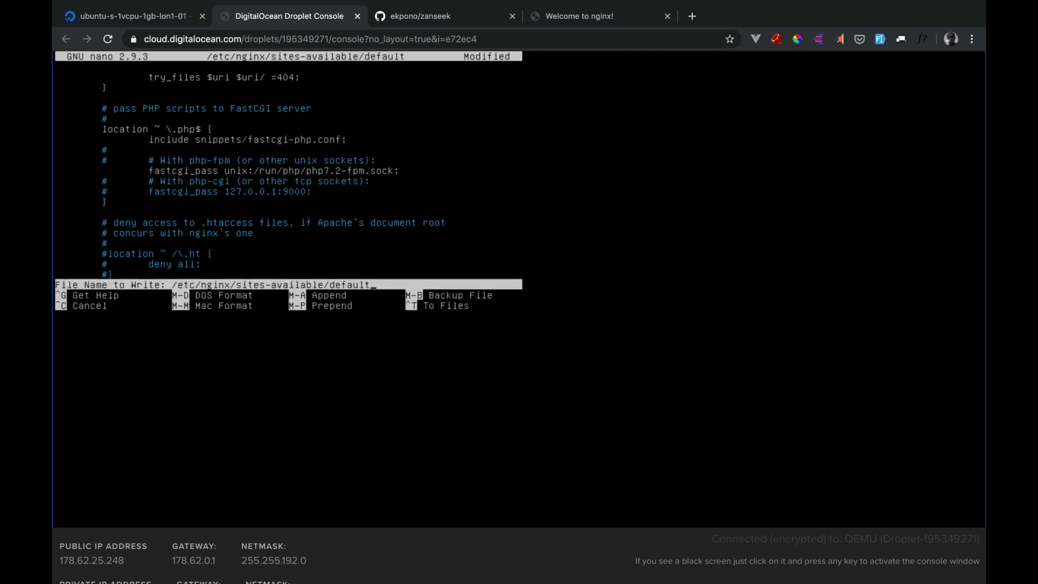
{"action": "key", "text": "Return"}
{"action": "type", "text": "cd /var/www"}
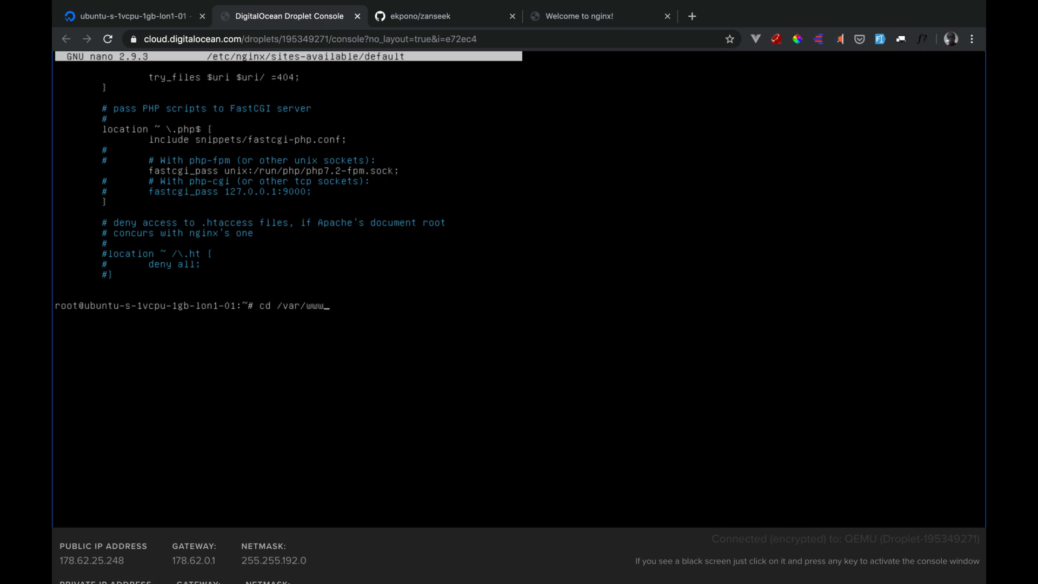
{"action": "type", "text": "/html"}
- In /var/www/html, list the files and delete index.nginx-debian.html
{"action": "key", "text": "Return"}
{"action": "type", "text": "ls"}
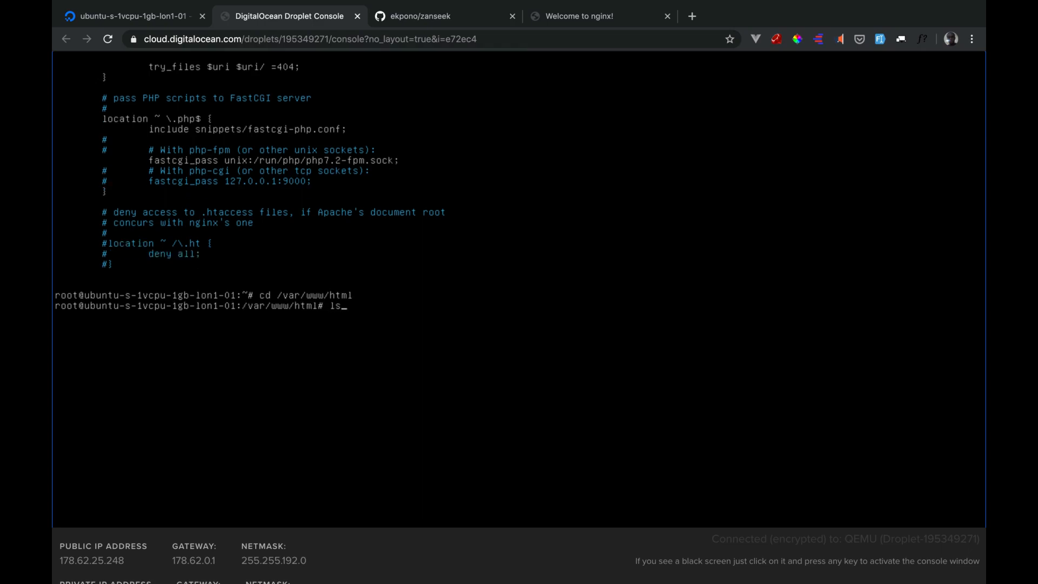
{"action": "key", "text": "Return"}
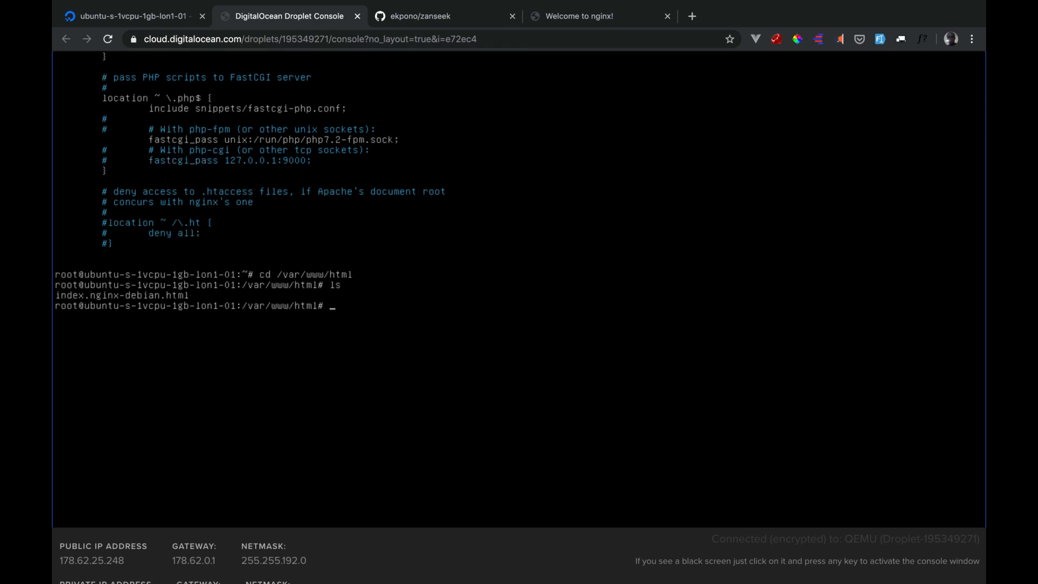
{"action": "type", "text": "rm index.nginx-debian.html"}
{"action": "key", "text": "Return"}
- Copy the repository's HTTPS clone URL from GitHub and enter a git clone with it
{"action": "left_click", "coordinate": [426, 22]}
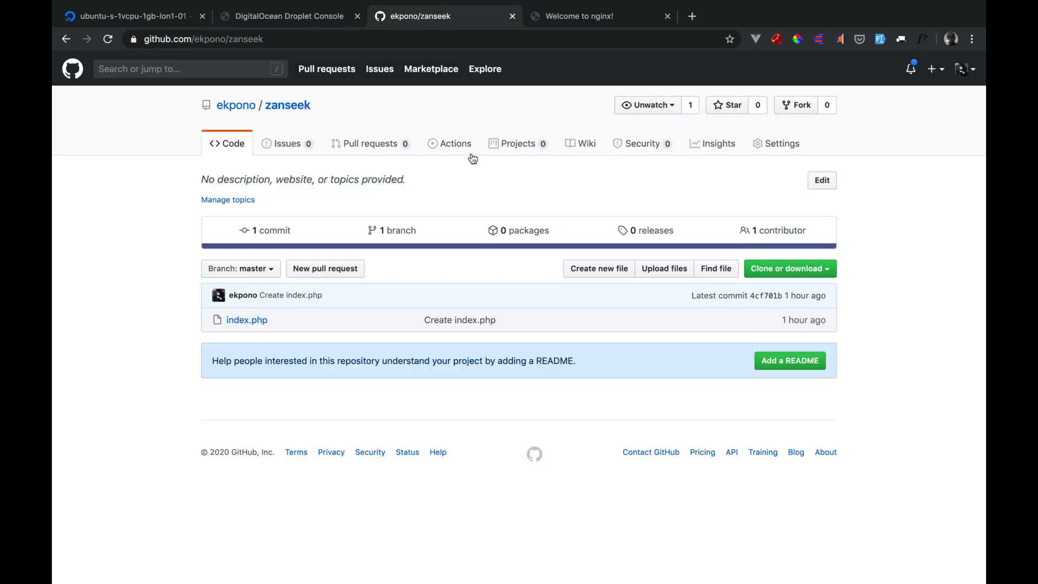
{"action": "left_click", "coordinate": [795, 269]}
{"action": "left_click", "coordinate": [786, 336]}
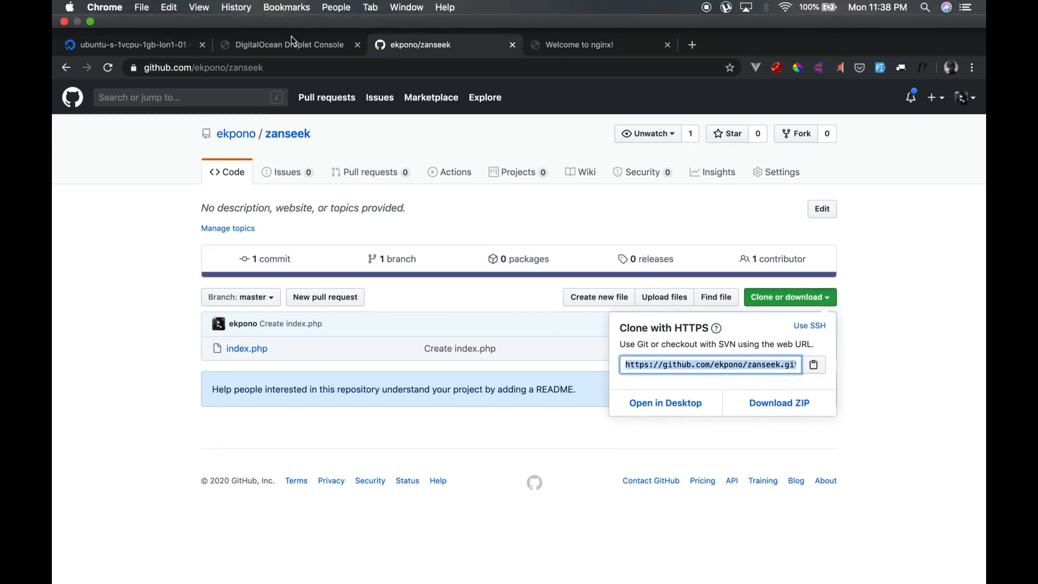
{"action": "left_click", "coordinate": [292, 44]}
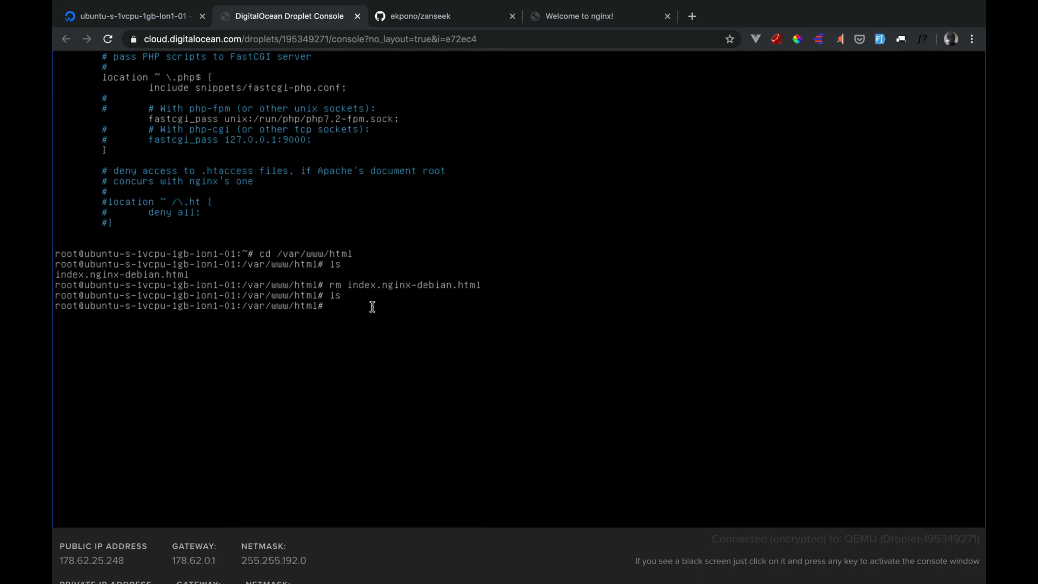
{"action": "type", "text": "git clone"}
{"action": "key", "text": "super+v"}
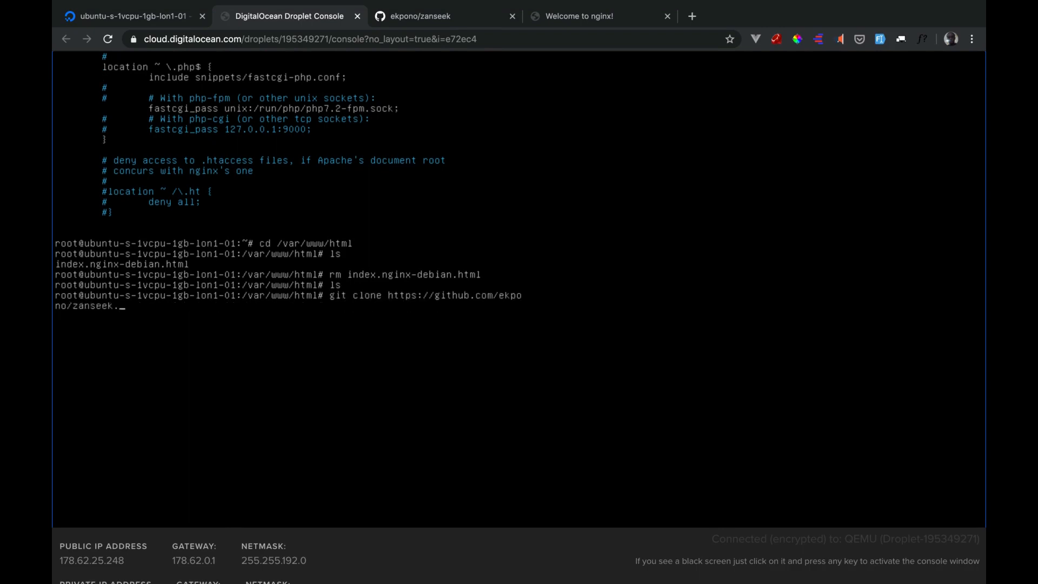
- Reload the 178.62.25.248 site so it shows the PHP page instead of 403 Forbidden
{"action": "key", "text": "Return"}
{"action": "left_click", "coordinate": [588, 22]}
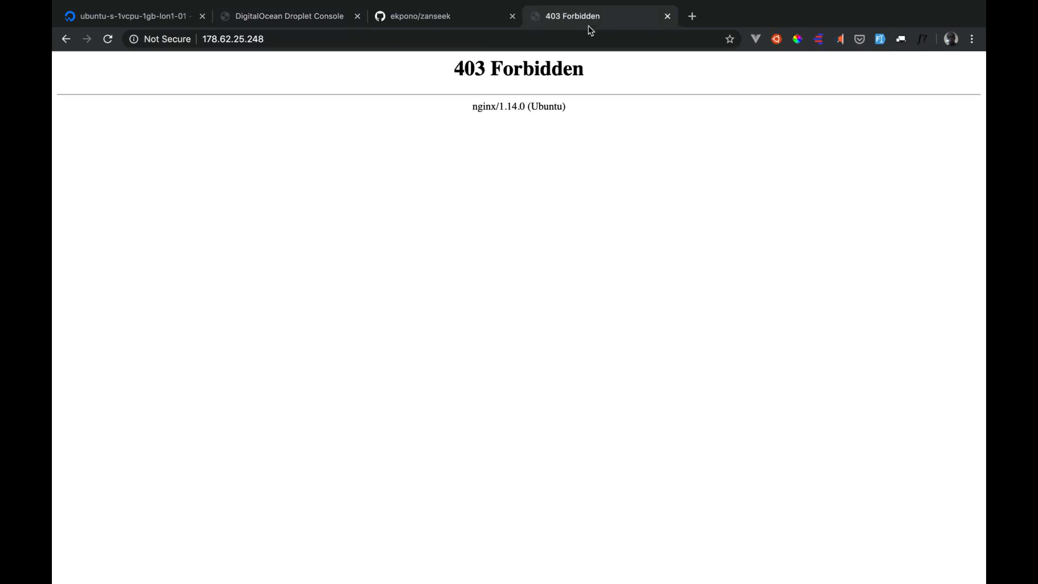
{"action": "key", "text": "super+r"}
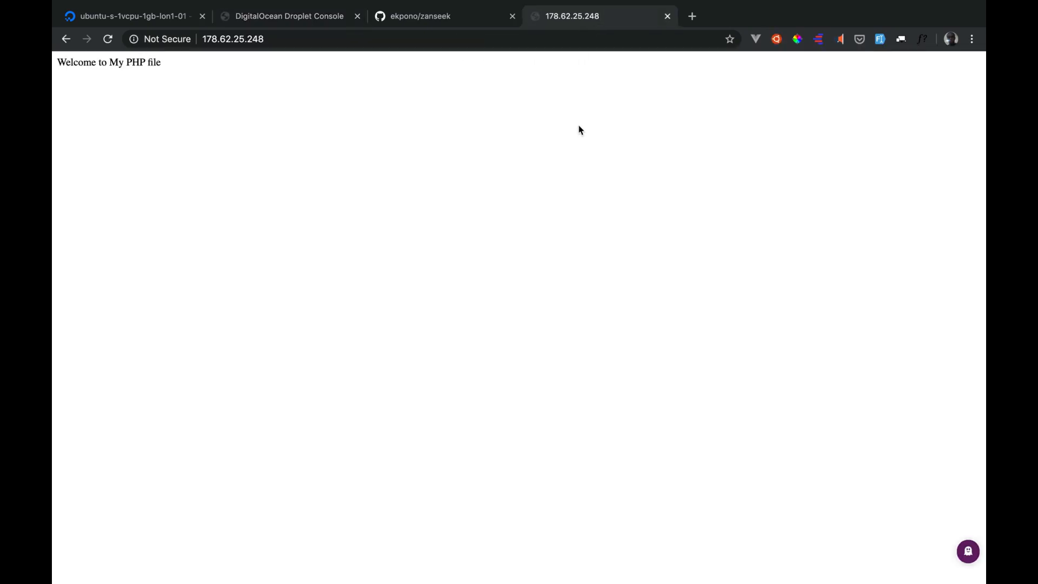
- Highlight the 'Welcome to My PHP file' heading and the site's address to confirm the result
{"action": "double_click", "coordinate": [130, 63]}
{"action": "scroll", "coordinate": [130, 64], "scroll_direction": "up", "scroll_amount": 5}
{"action": "scroll", "coordinate": [130, 64], "scroll_direction": "left", "scroll_amount": 3}
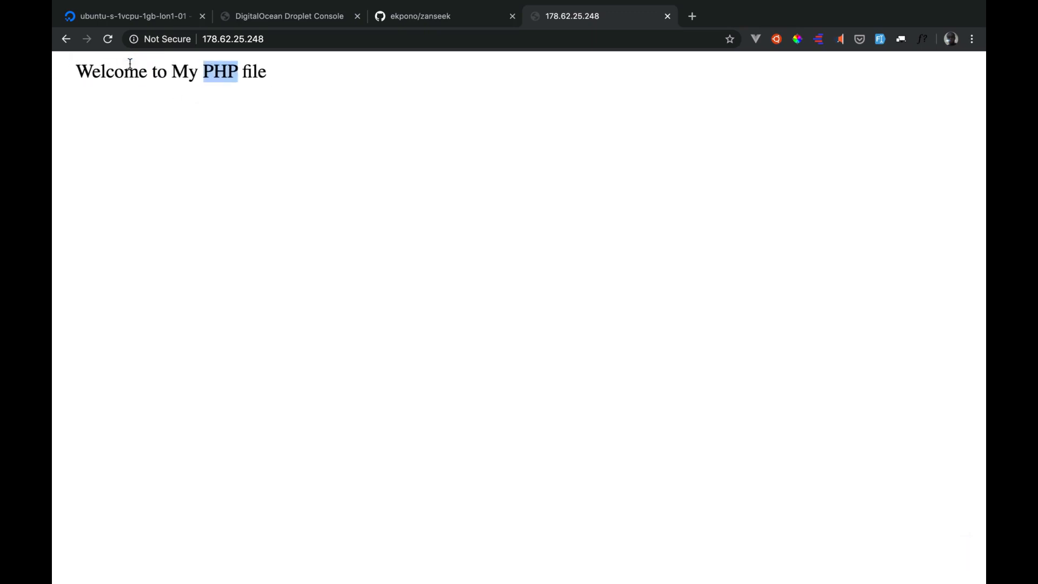
{"action": "double_click", "coordinate": [134, 74]}
{"action": "left_click", "coordinate": [258, 38]}
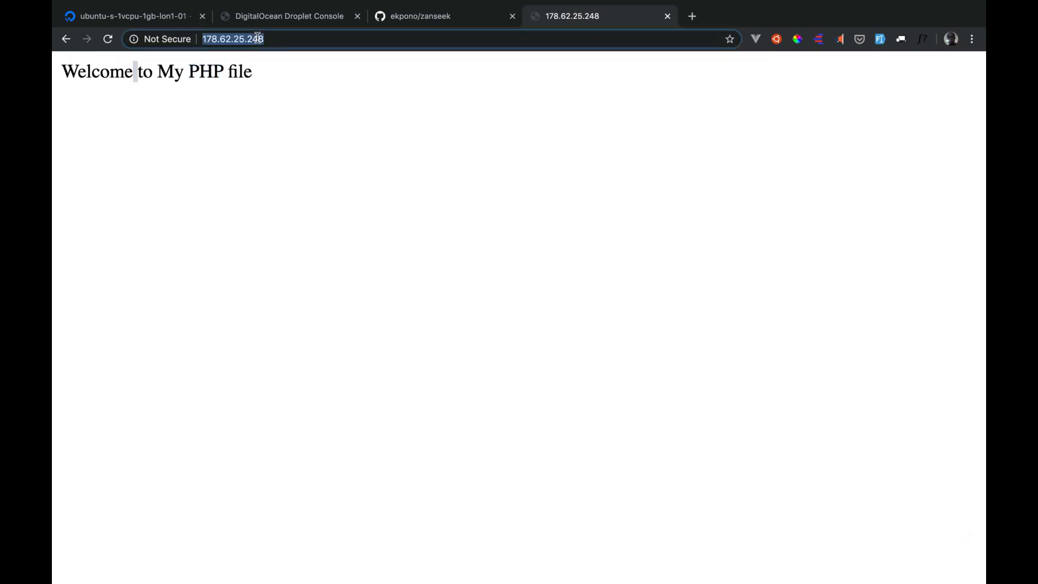
{"action": "left_click", "coordinate": [274, 38]}
{"action": "triple_click", "coordinate": [176, 72]}
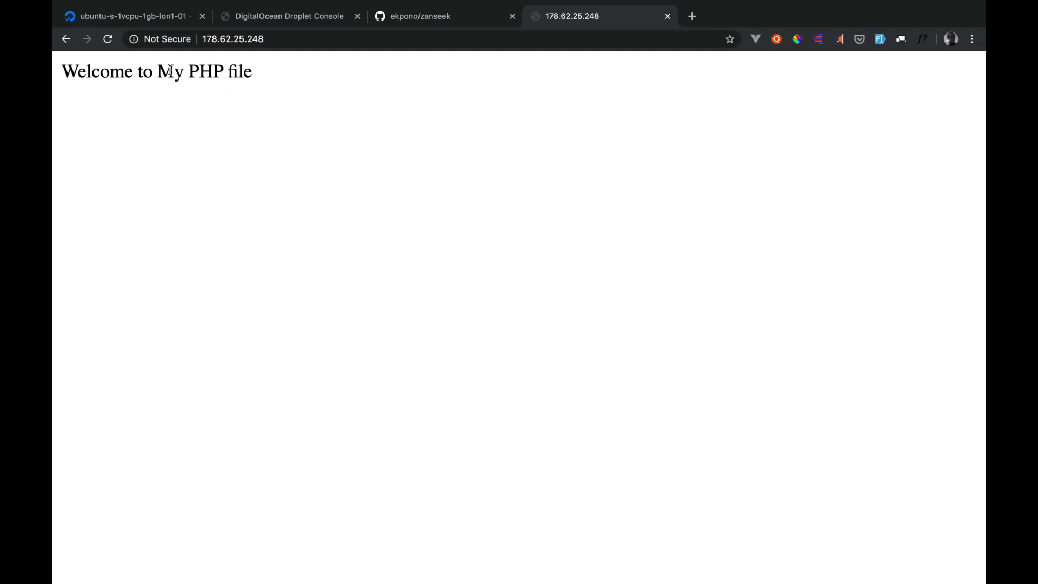
{"action": "scroll", "coordinate": [262, 141], "scroll_direction": "down", "scroll_amount": 5}
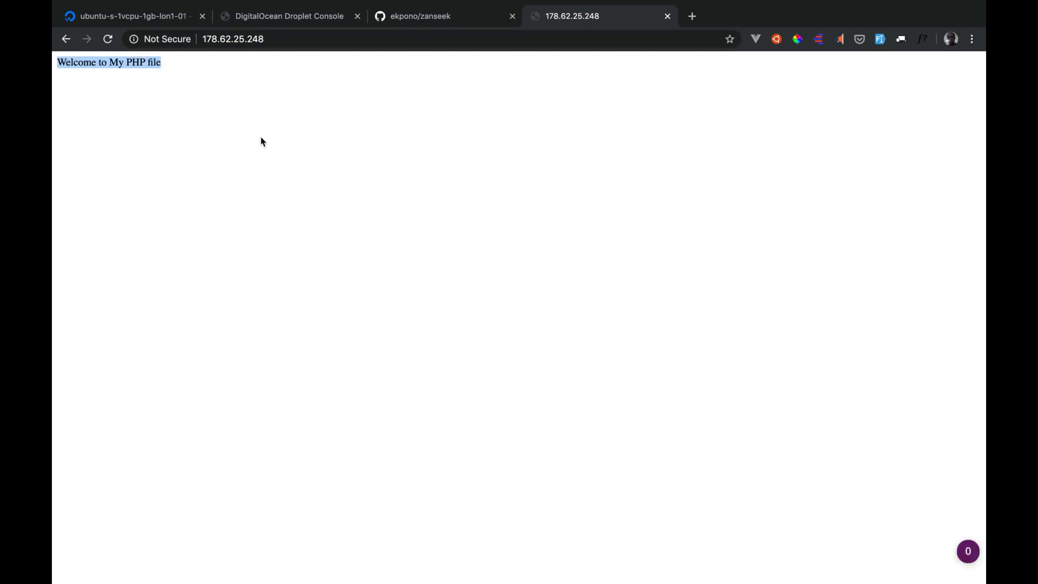